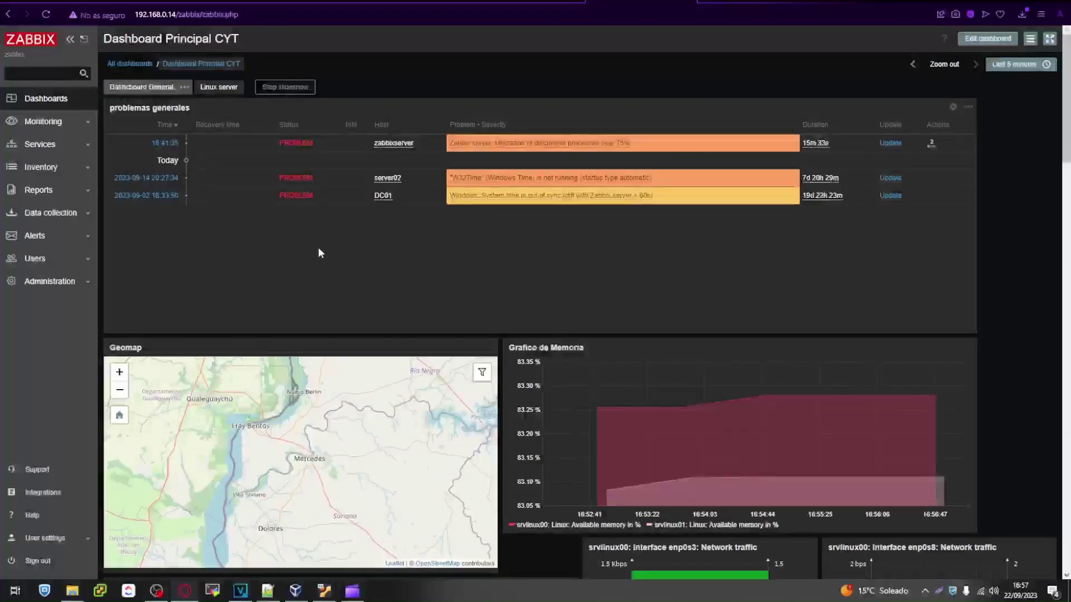
Step: Review the IP range of the Network discovery rule, and close the rule without changes
{"action": "left_click", "coordinate": [59, 212]}
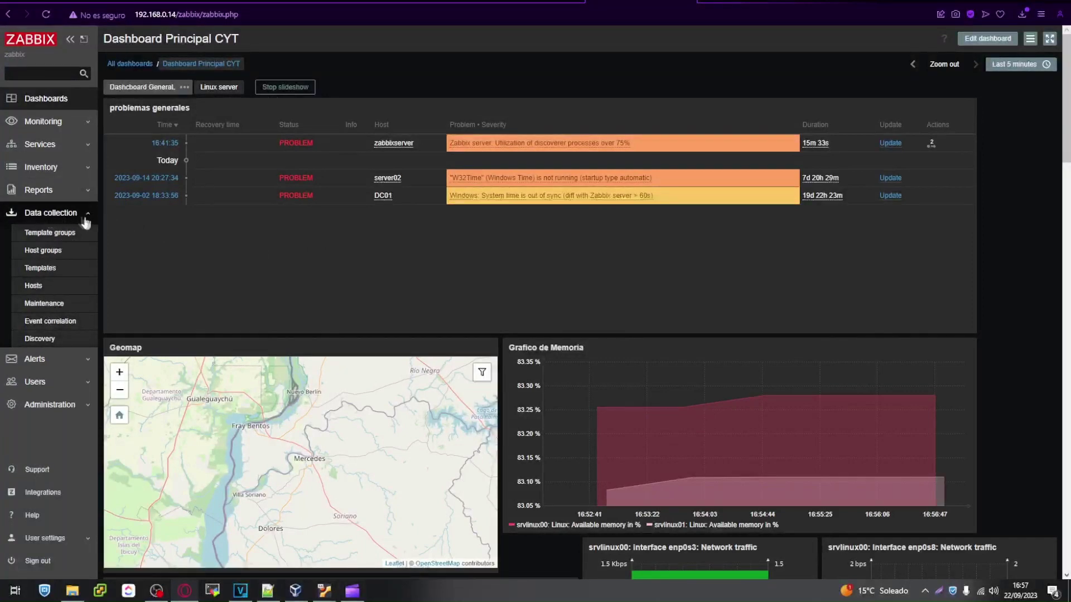
{"action": "left_click", "coordinate": [61, 340]}
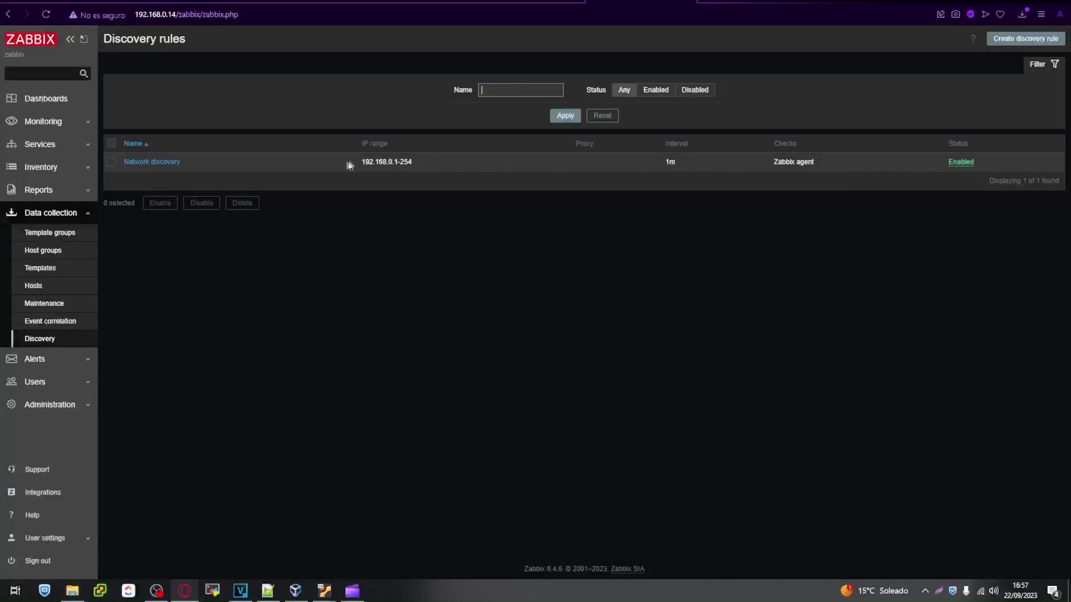
{"action": "left_click", "coordinate": [163, 164]}
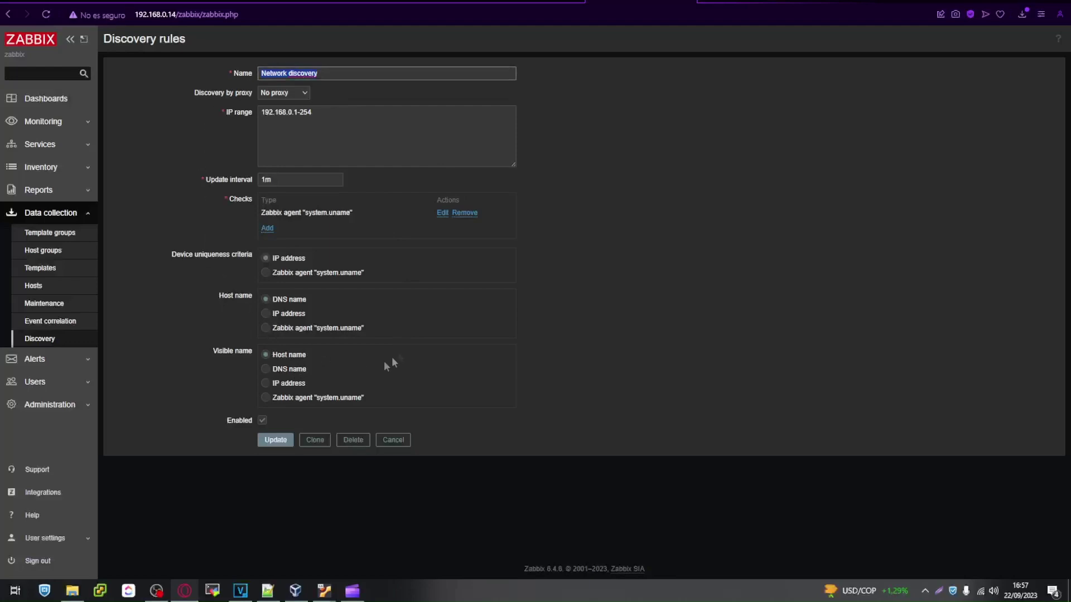
{"action": "double_click", "coordinate": [279, 114]}
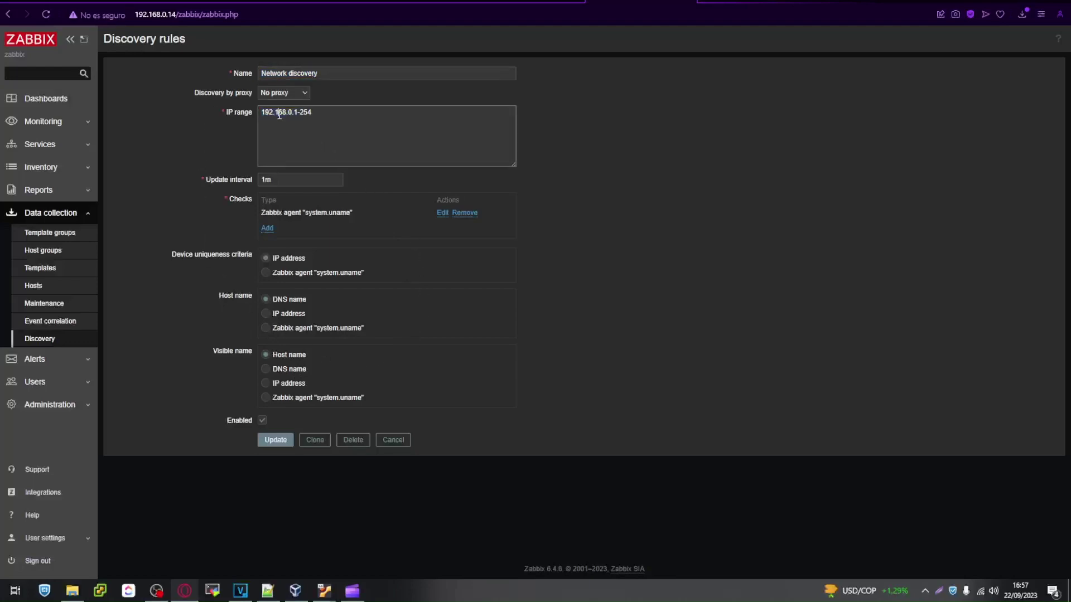
{"action": "key", "text": "End"}
{"action": "left_click", "coordinate": [298, 114]}
{"action": "left_click_drag", "start_coordinate": [296, 113], "coordinate": [311, 114]}
{"action": "left_click_drag", "start_coordinate": [312, 113], "coordinate": [301, 114]}
{"action": "left_click", "coordinate": [391, 446]}
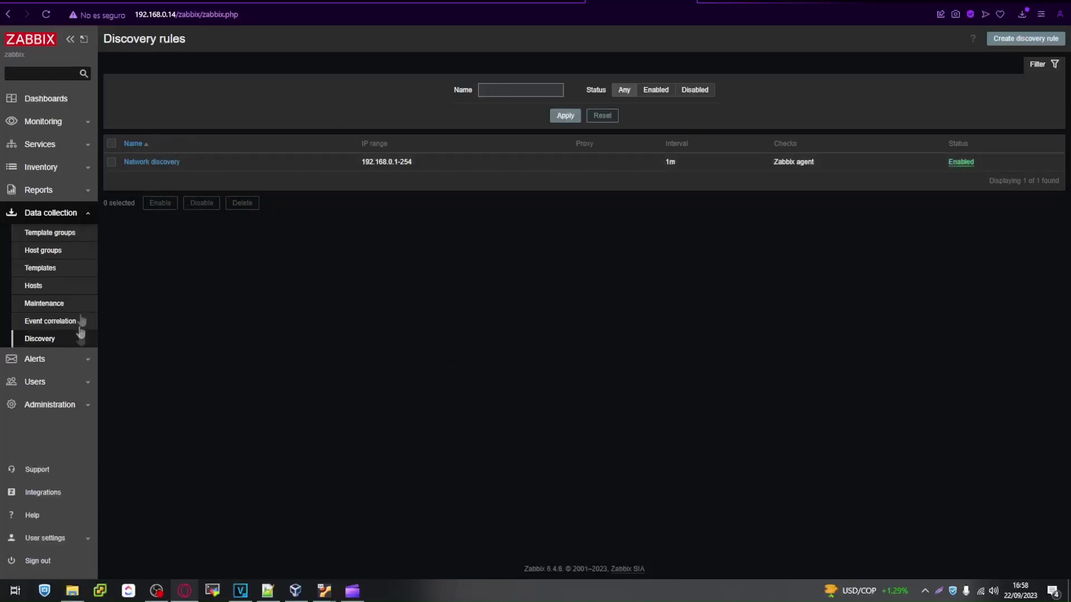
Step: Open the discovery action "Auto discovery. Linux servers." for editing
{"action": "left_click", "coordinate": [57, 363]}
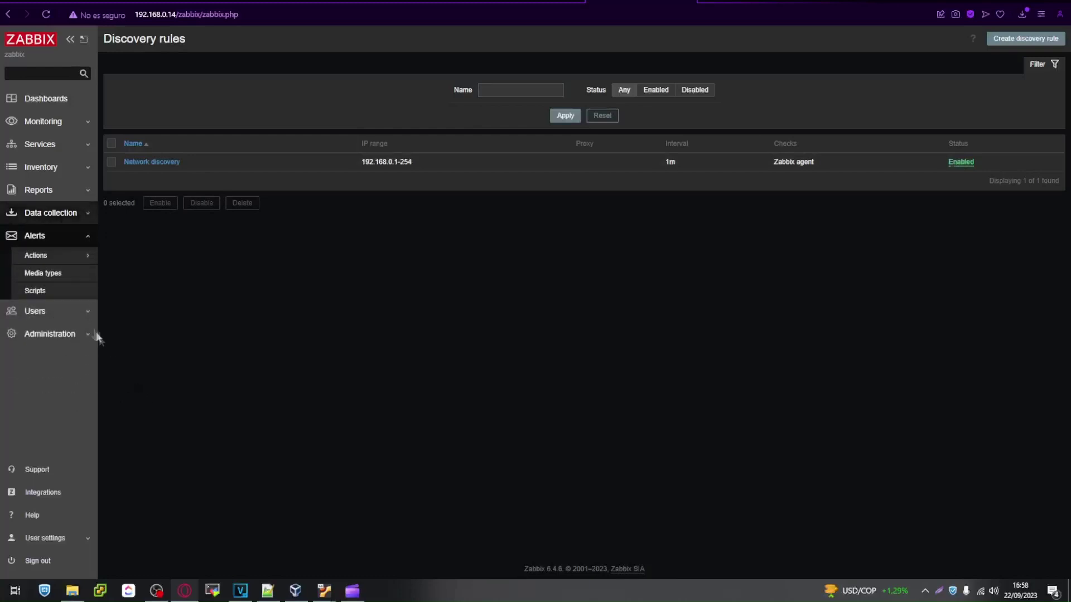
{"action": "left_click", "coordinate": [33, 258]}
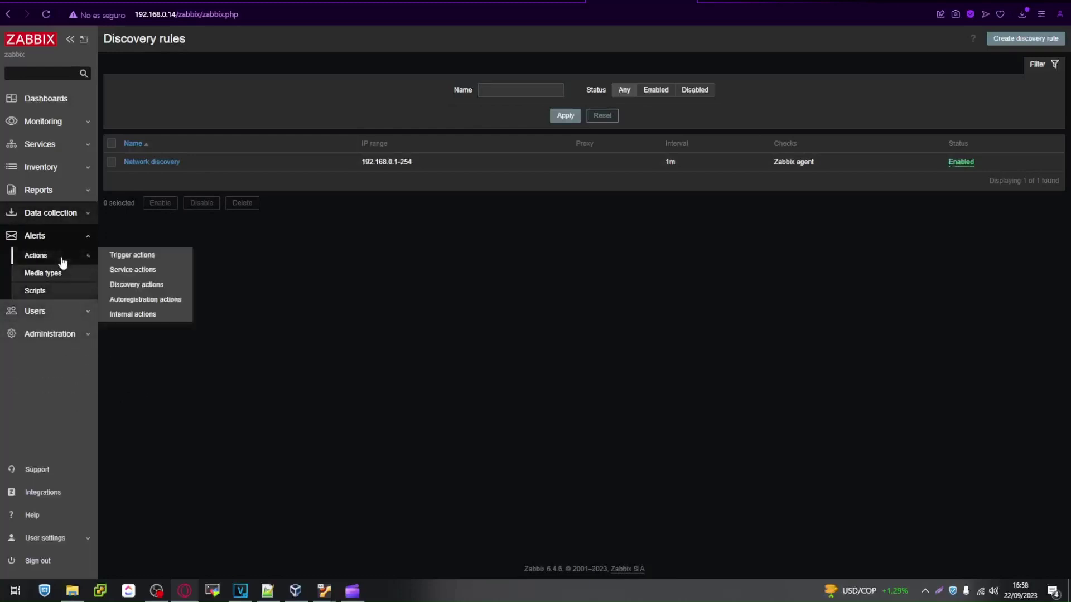
{"action": "left_click", "coordinate": [149, 290]}
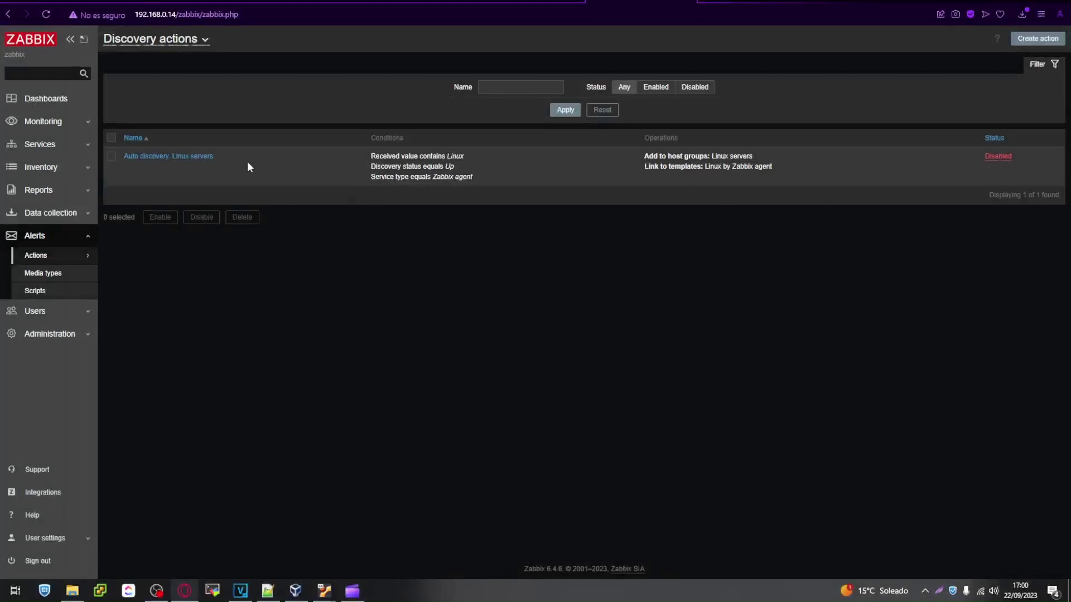
{"action": "left_click", "coordinate": [197, 157]}
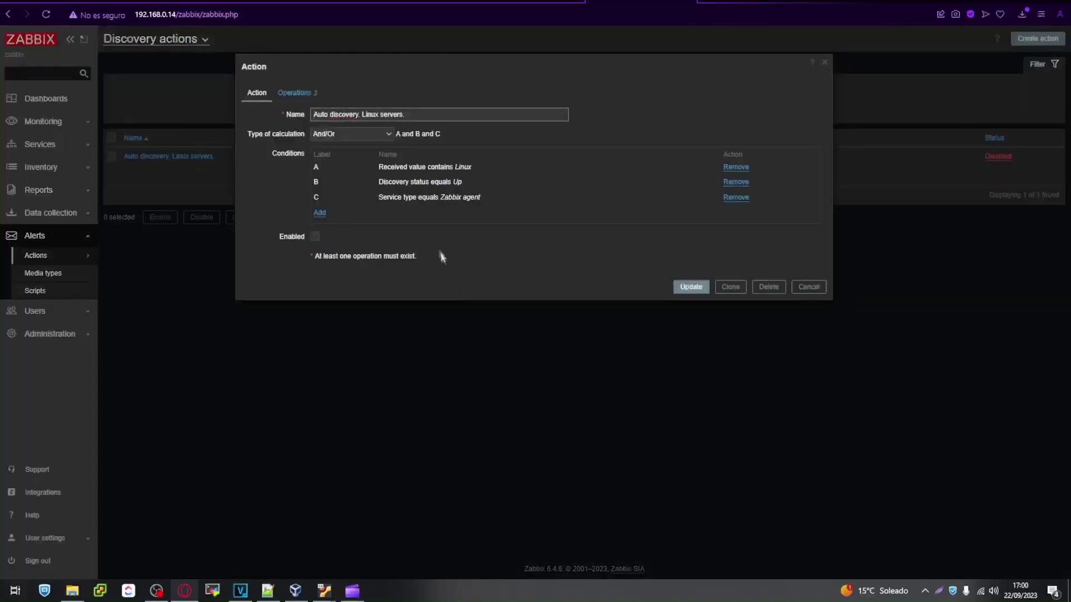
Step: Examine the name and the three conditions of the Linux servers discovery action: received value, discovery status and service type
{"action": "left_click_drag", "start_coordinate": [416, 115], "coordinate": [299, 115]}
{"action": "left_click_drag", "start_coordinate": [379, 168], "coordinate": [467, 167]}
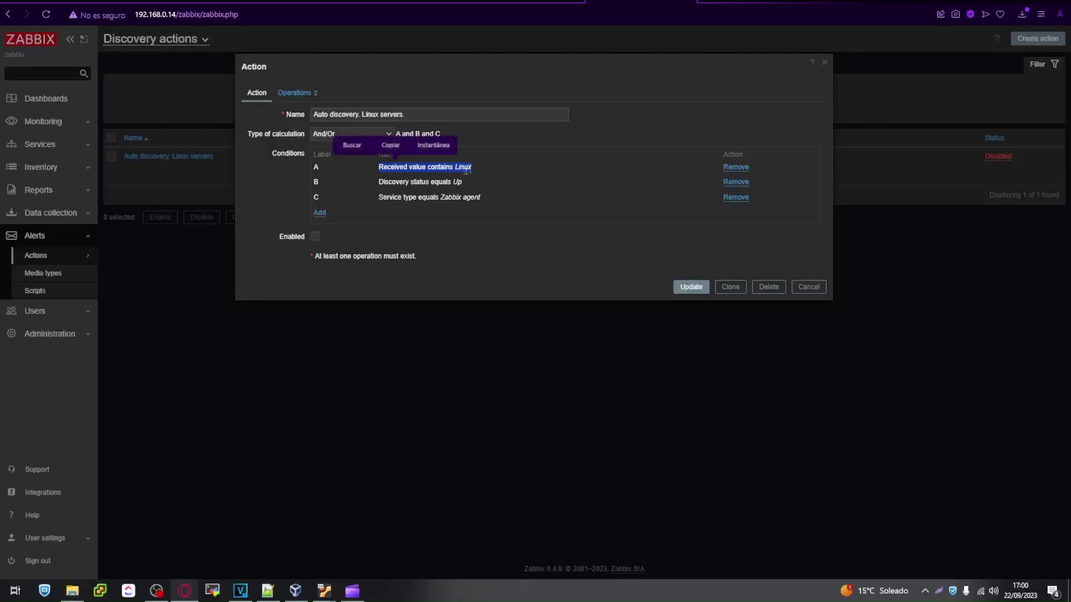
{"action": "left_click", "coordinate": [480, 167]}
{"action": "double_click", "coordinate": [440, 182]}
{"action": "left_click", "coordinate": [435, 184]}
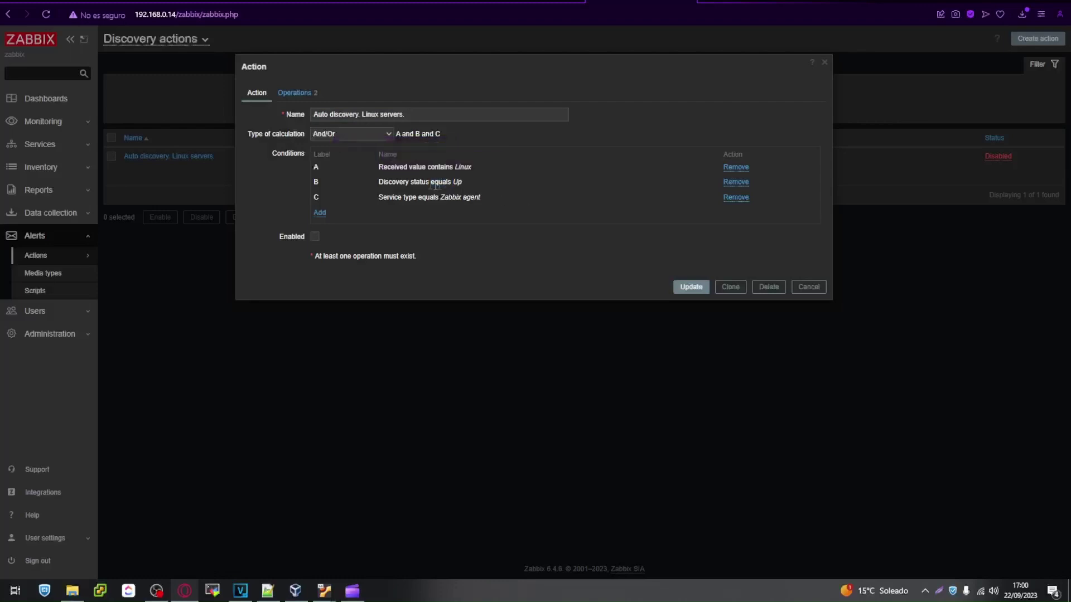
{"action": "left_click_drag", "start_coordinate": [377, 181], "coordinate": [466, 181]}
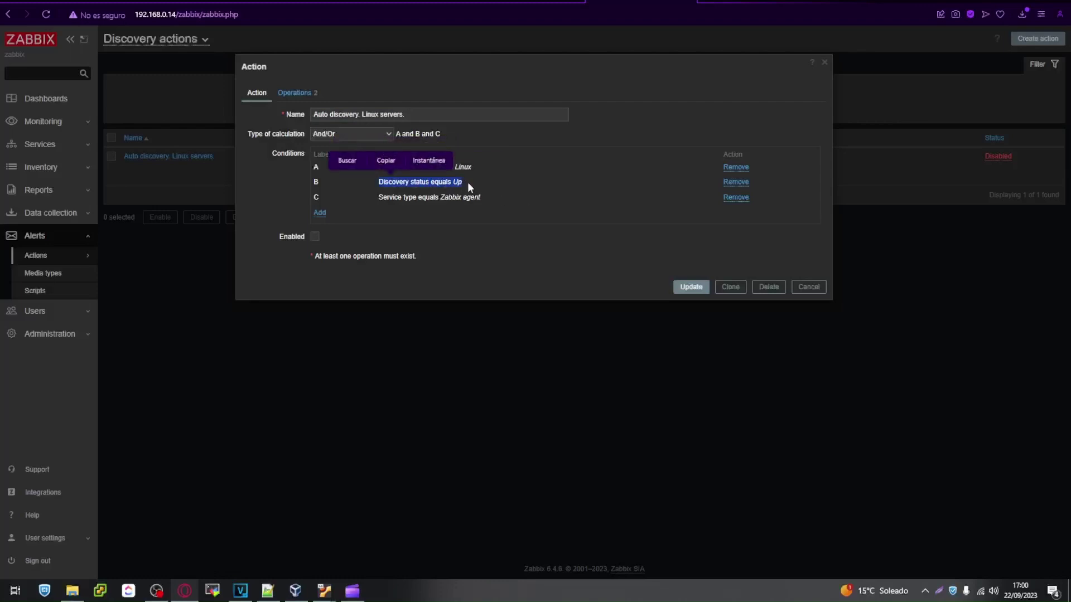
{"action": "left_click", "coordinate": [416, 194]}
{"action": "left_click_drag", "start_coordinate": [378, 198], "coordinate": [490, 206]}
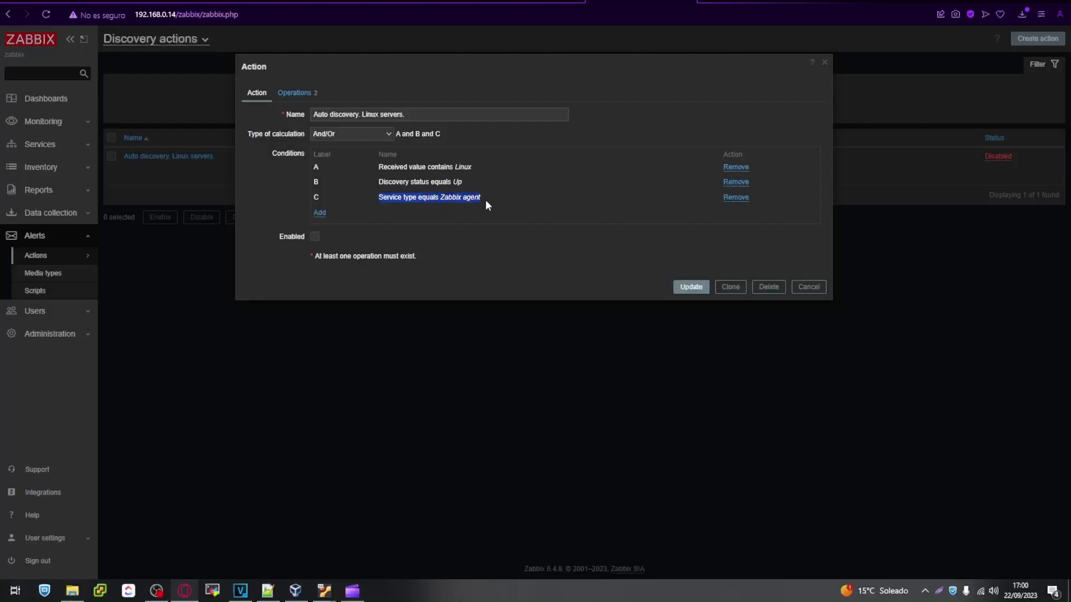
{"action": "left_click", "coordinate": [480, 200]}
Step: Examine the Linux servers action's operations for host group assignment and template linking
{"action": "left_click", "coordinate": [301, 99]}
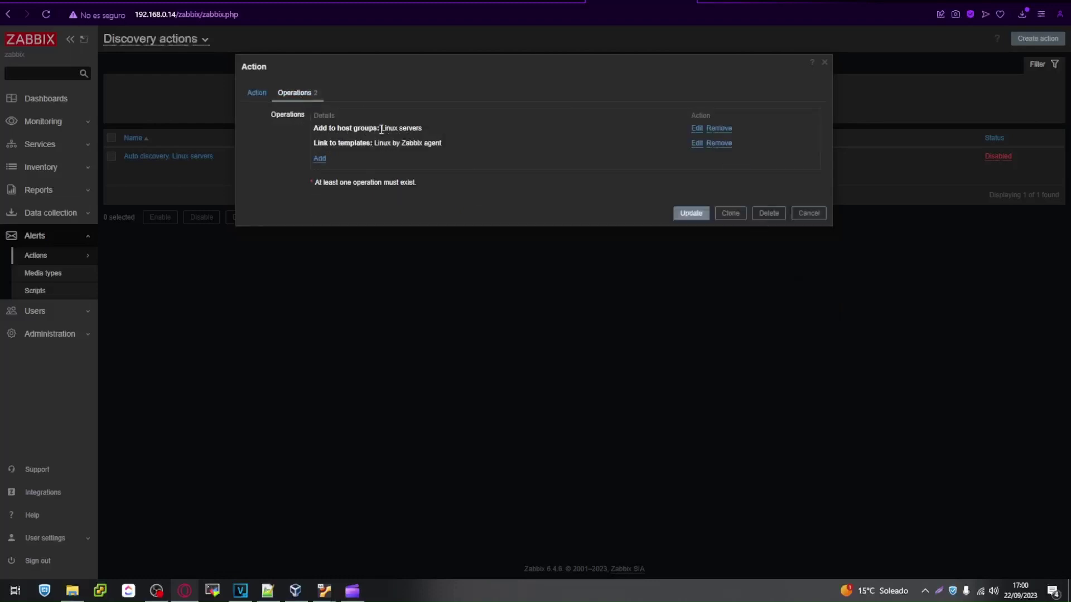
{"action": "left_click_drag", "start_coordinate": [381, 129], "coordinate": [423, 131]}
{"action": "left_click_drag", "start_coordinate": [332, 129], "coordinate": [427, 132]}
{"action": "left_click_drag", "start_coordinate": [302, 138], "coordinate": [437, 144]}
{"action": "left_click", "coordinate": [371, 143]}
{"action": "left_click", "coordinate": [357, 164]}
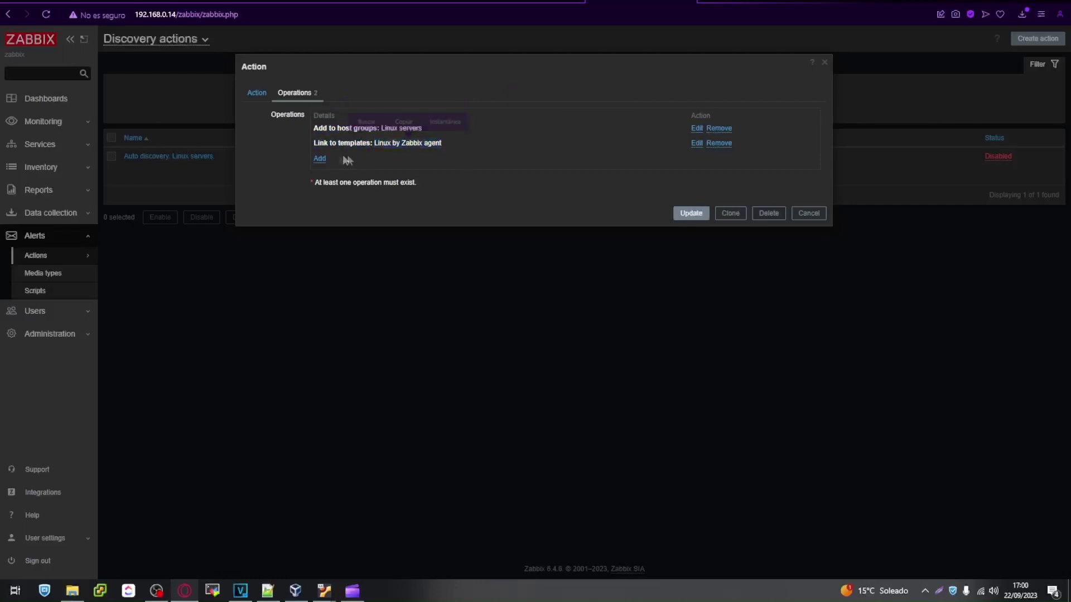
Step: Add an "Add to host group" operation with the Linux servers group to the discovery action
{"action": "left_click", "coordinate": [320, 159]}
{"action": "left_click", "coordinate": [513, 92]}
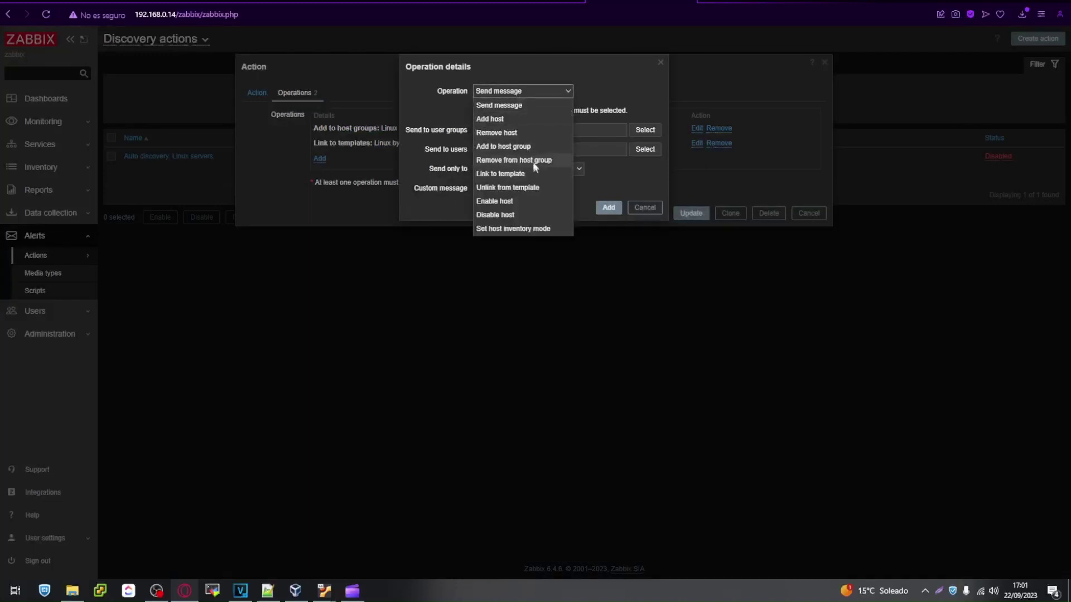
{"action": "left_click", "coordinate": [531, 146]}
{"action": "left_click", "coordinate": [639, 111]}
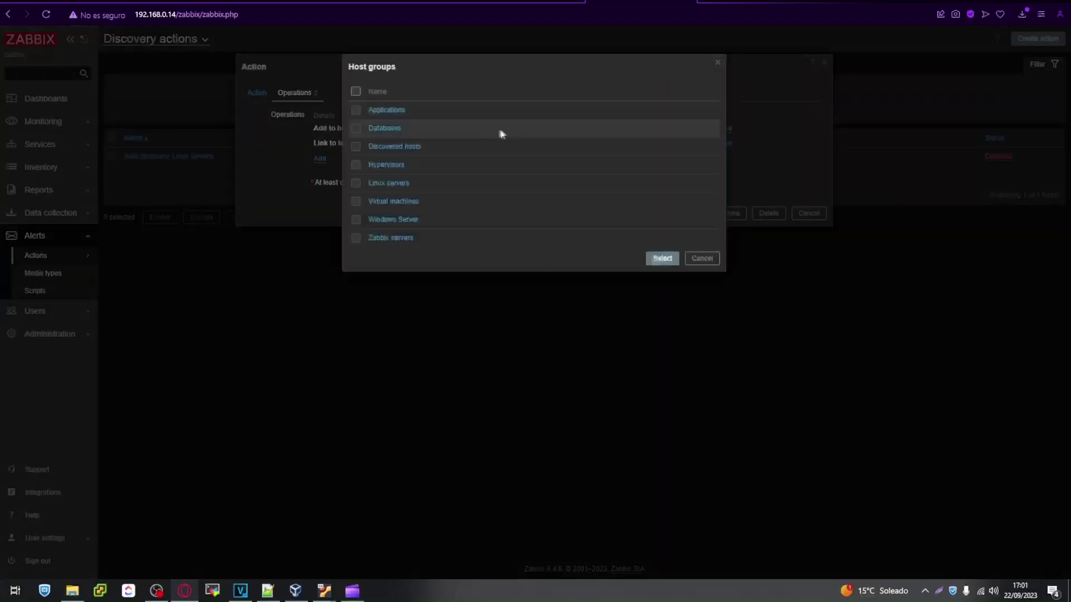
{"action": "left_click", "coordinate": [355, 183]}
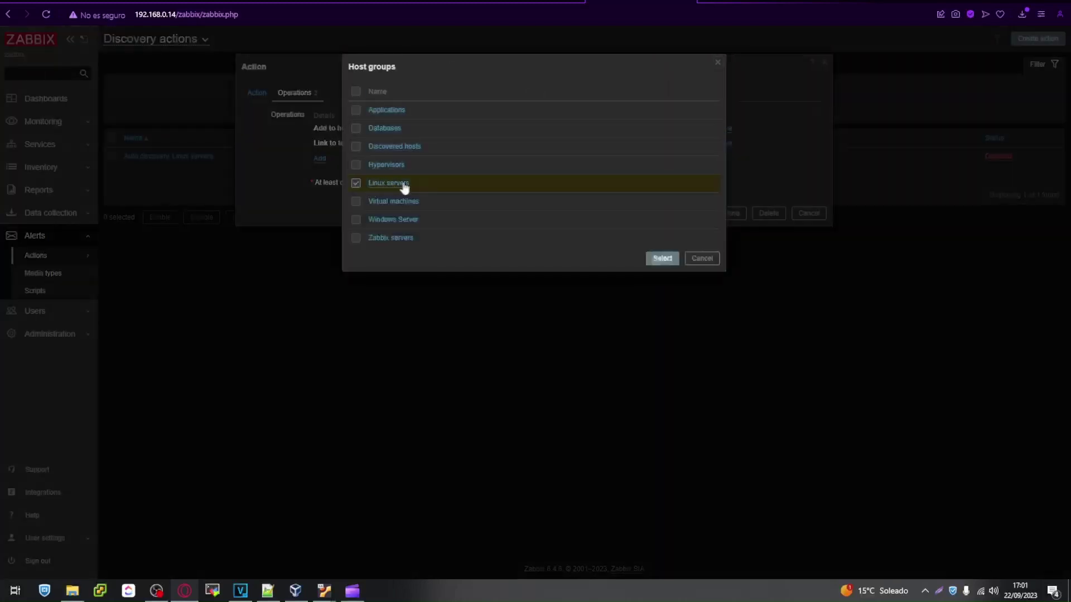
{"action": "left_click", "coordinate": [661, 259]}
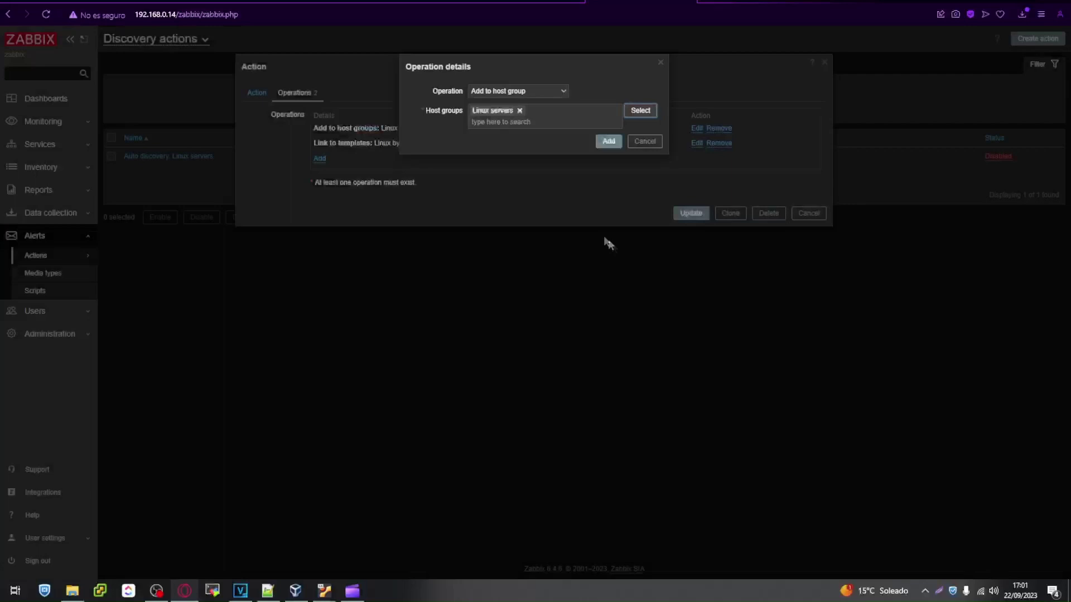
{"action": "left_click", "coordinate": [609, 142]}
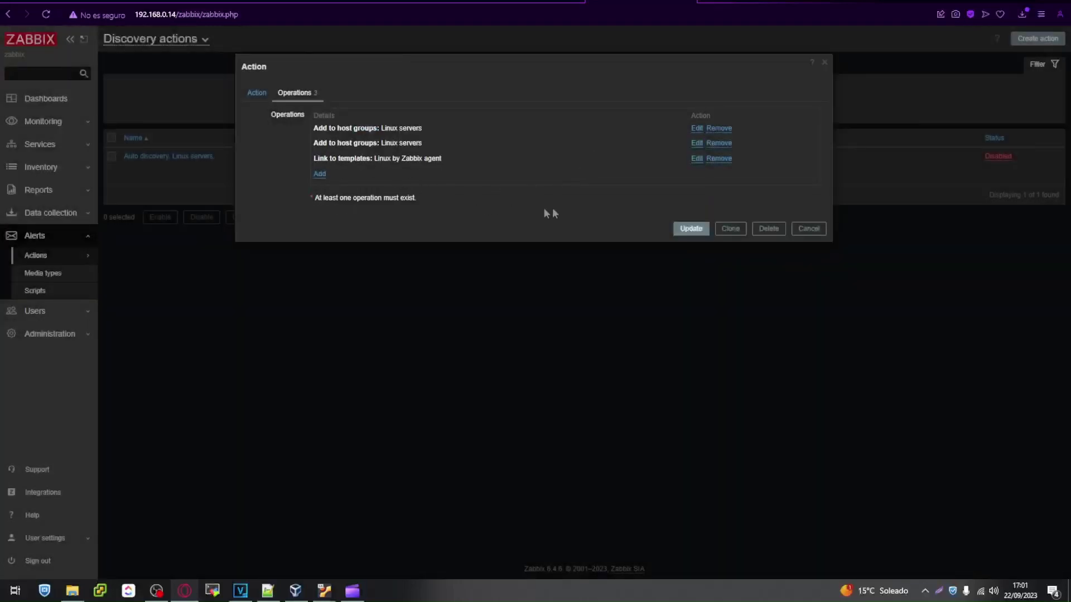
Step: Enable the Linux servers discovery action and save the update
{"action": "left_click", "coordinate": [254, 94]}
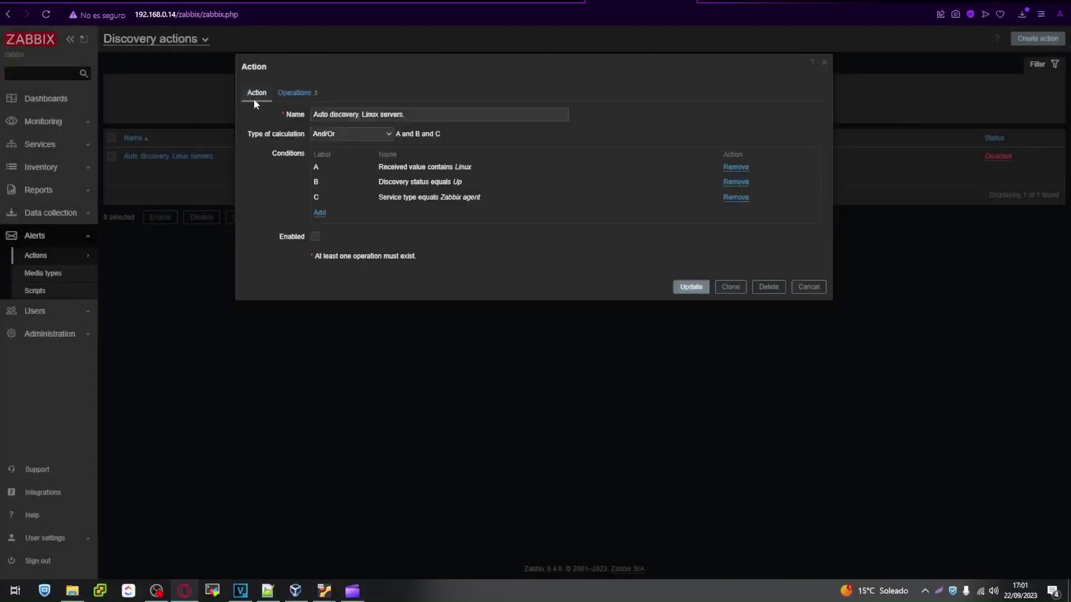
{"action": "left_click", "coordinate": [315, 237]}
{"action": "left_click", "coordinate": [690, 288]}
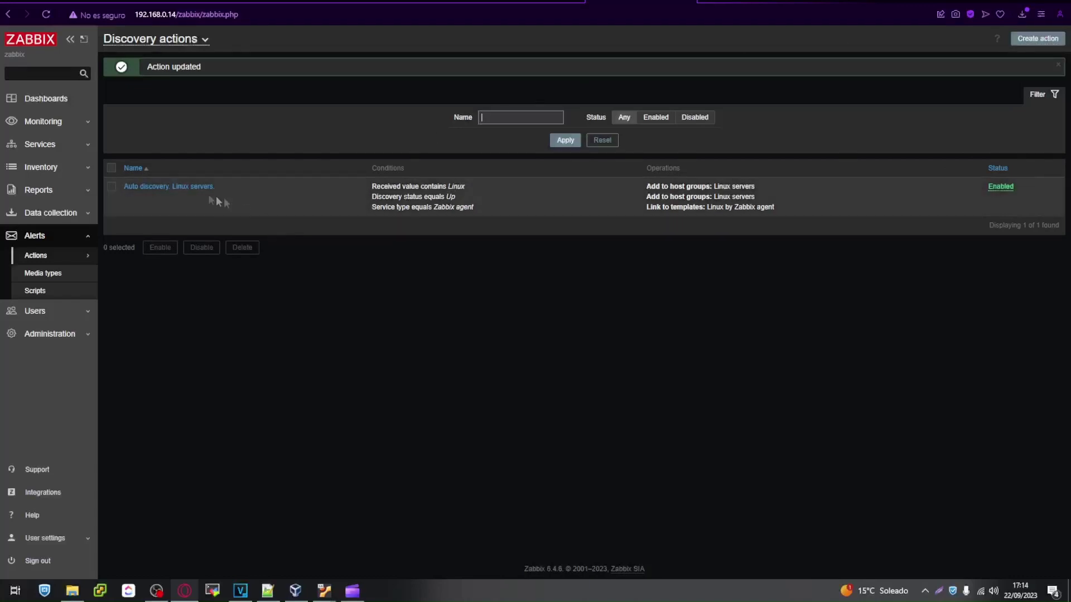
Step: Clone the Linux servers discovery action and name the copy "Auto discovery. Windows servers."
{"action": "left_click", "coordinate": [170, 189]}
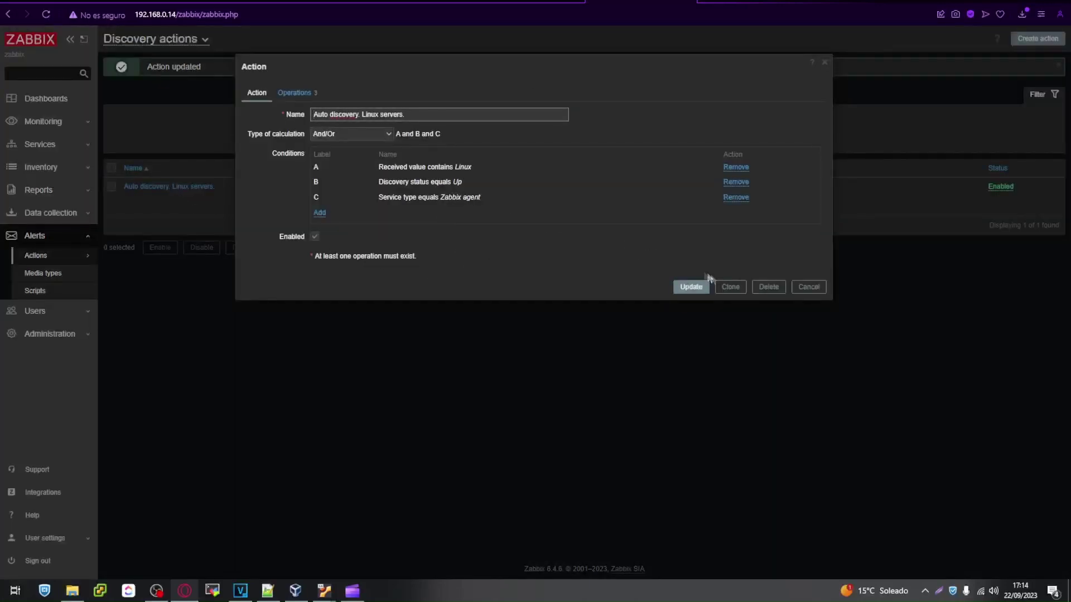
{"action": "left_click", "coordinate": [731, 289]}
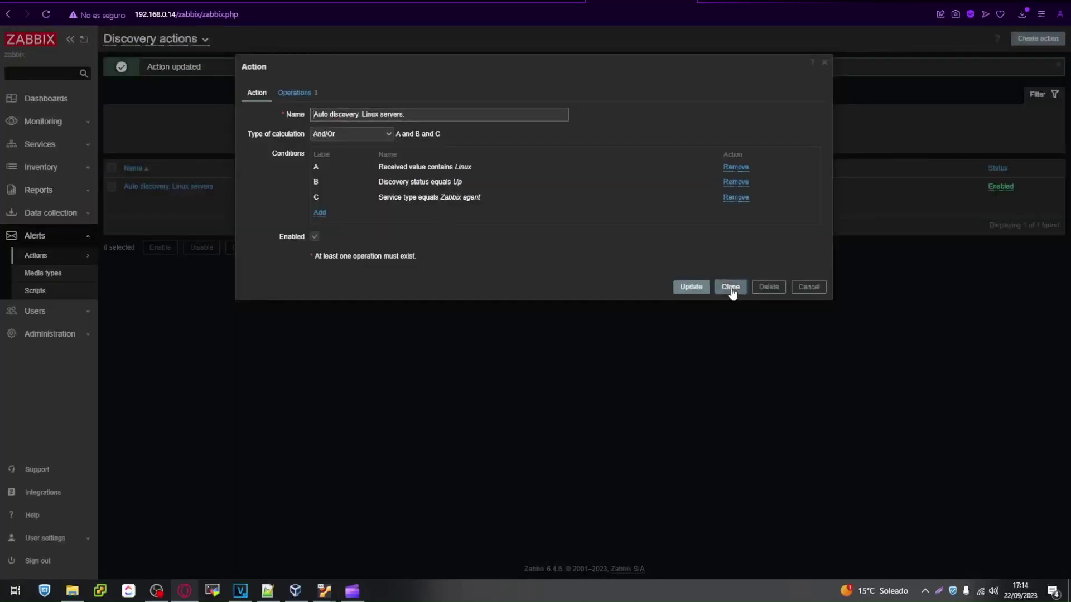
{"action": "double_click", "coordinate": [368, 115]}
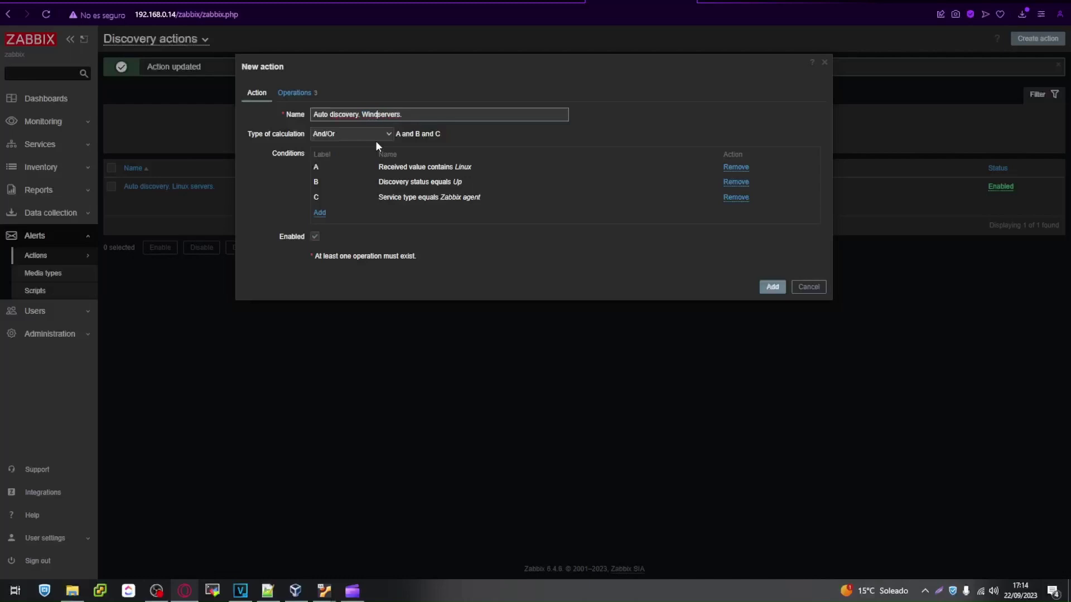
{"action": "type", "text": "Windows"}
Step: Replace the cloned action's Linux received-value condition with one where Received value equals Windows
{"action": "left_click_drag", "start_coordinate": [374, 167], "coordinate": [474, 169]}
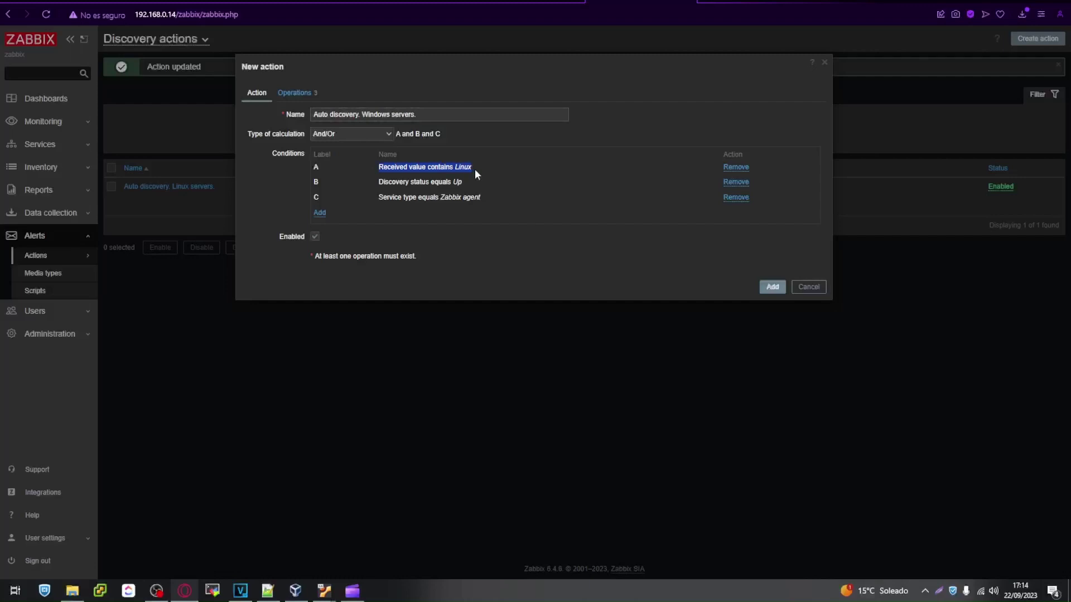
{"action": "left_click", "coordinate": [736, 168]}
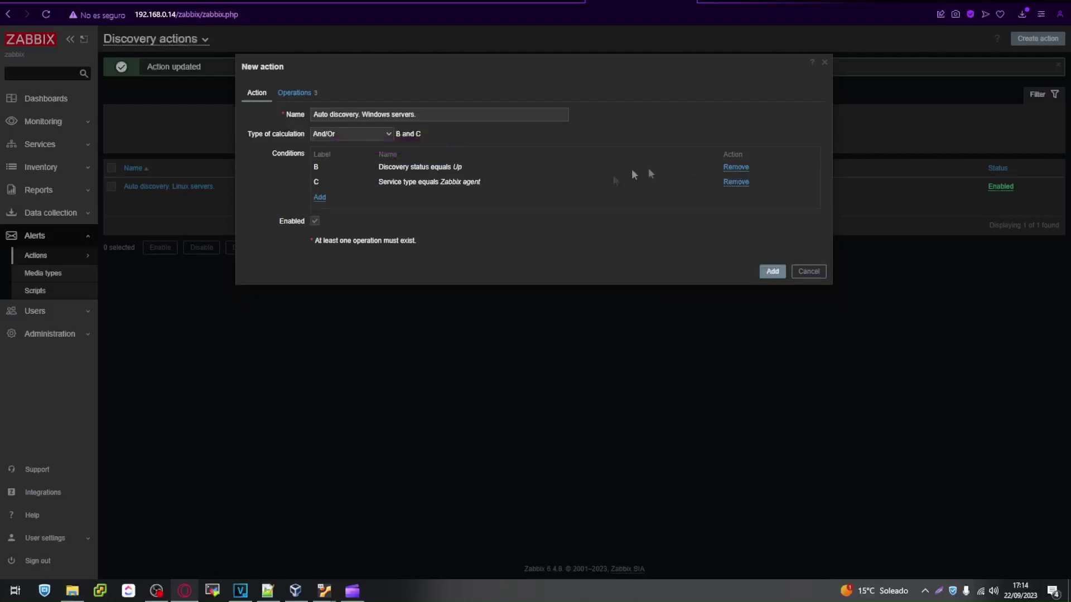
{"action": "left_click", "coordinate": [322, 203]}
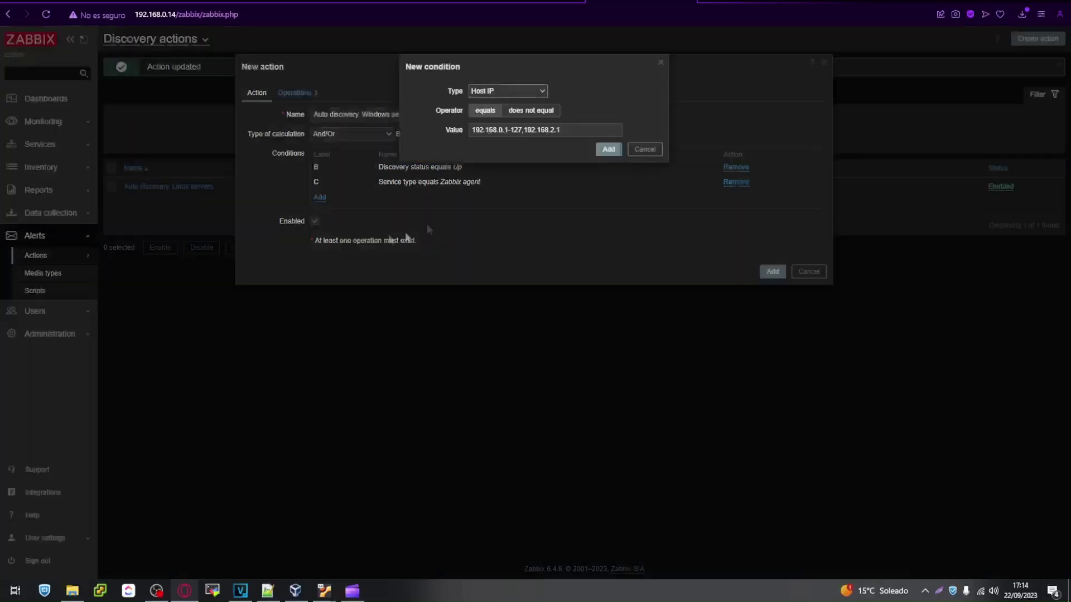
{"action": "left_click", "coordinate": [501, 93]}
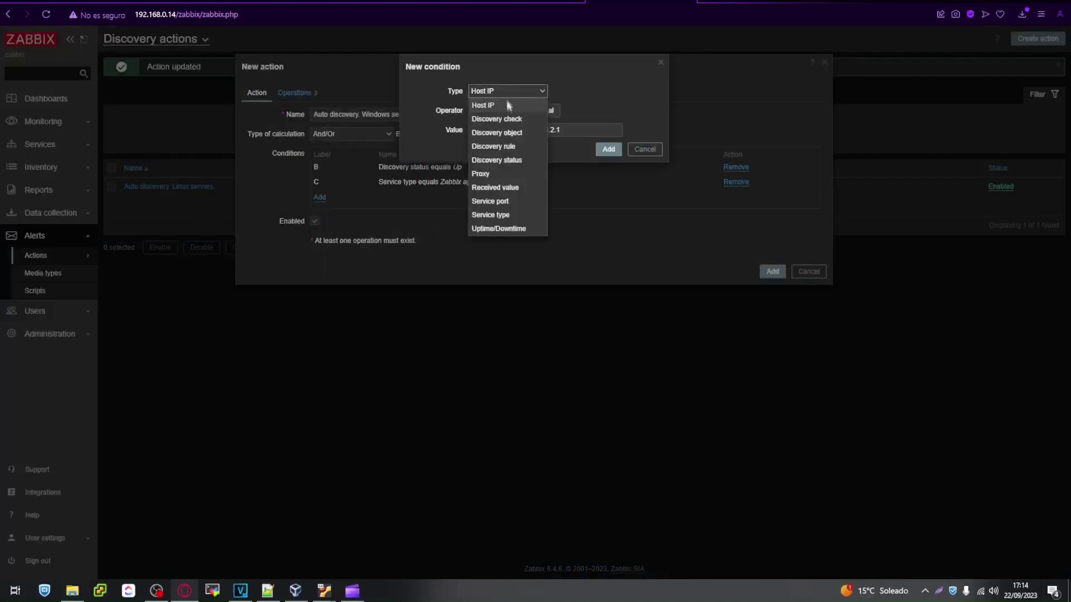
{"action": "left_click", "coordinate": [517, 186]}
{"action": "left_click", "coordinate": [482, 128]}
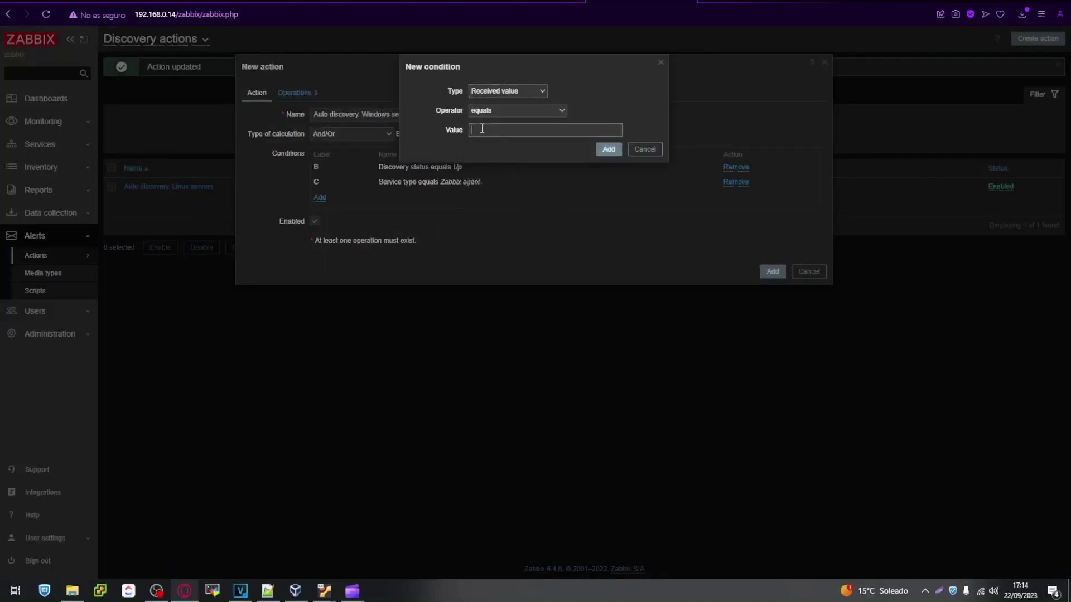
{"action": "type", "text": "Windows"}
{"action": "left_click", "coordinate": [606, 149]}
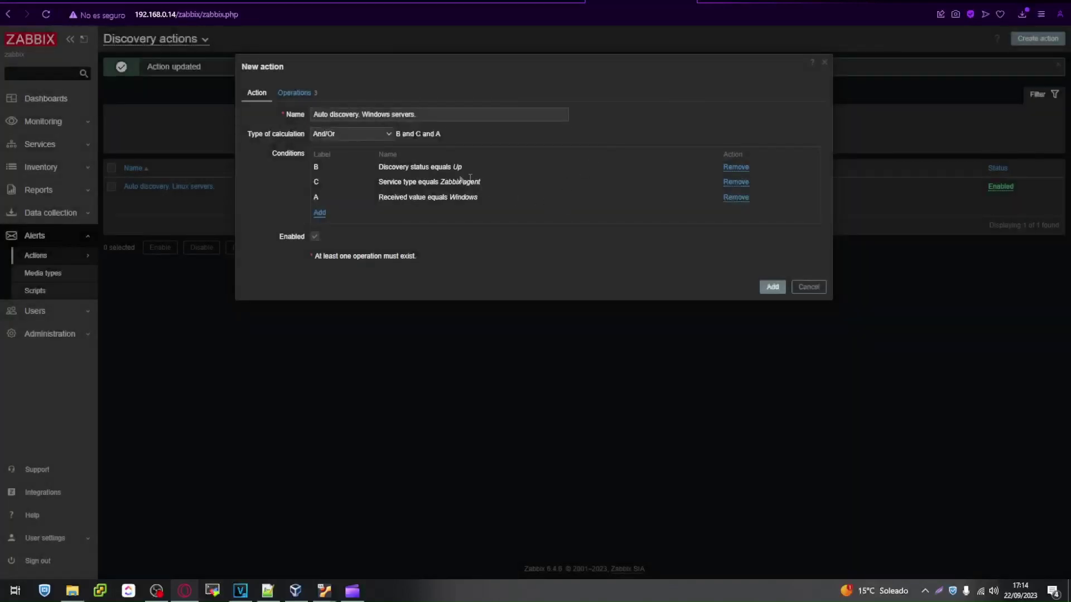
Step: Change the first host group operation of the Windows servers action to Windows Server and remove the remaining Linux servers operation
{"action": "left_click", "coordinate": [301, 92]}
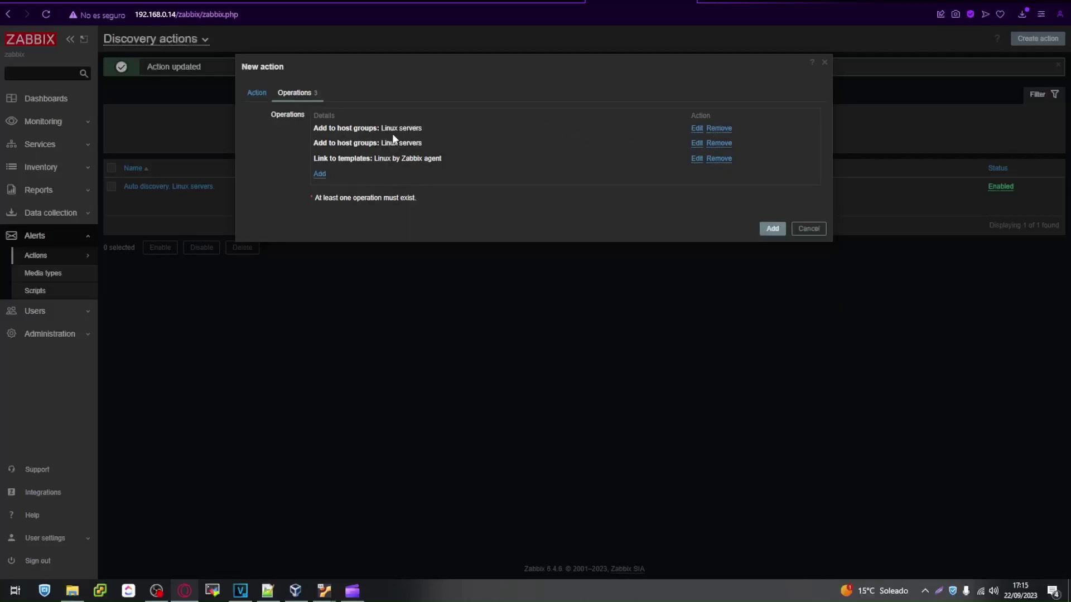
{"action": "left_click", "coordinate": [696, 129]}
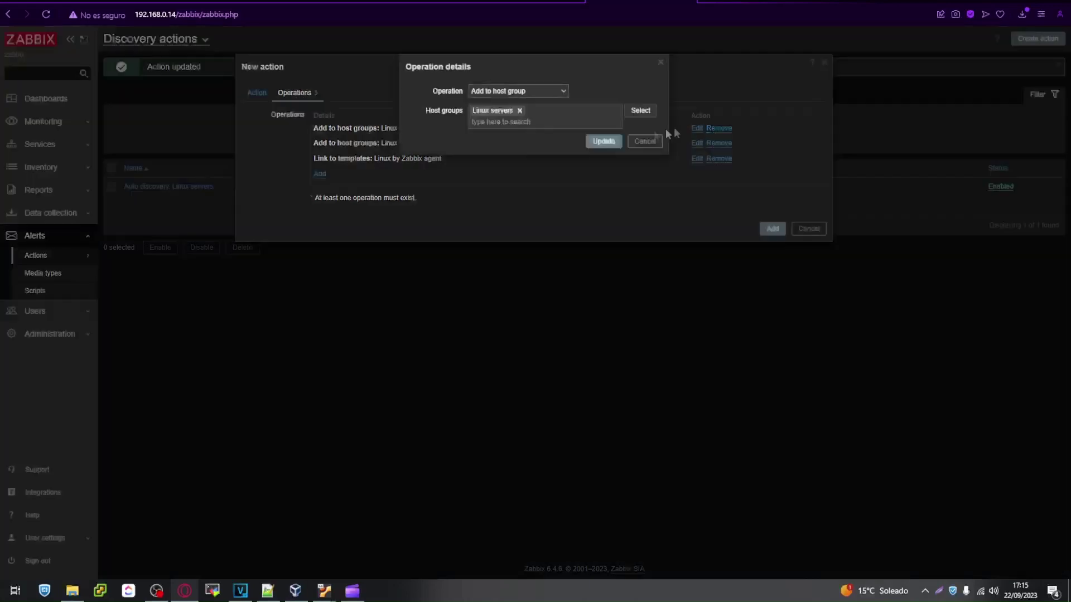
{"action": "left_click", "coordinate": [519, 111]}
{"action": "left_click", "coordinate": [642, 111]}
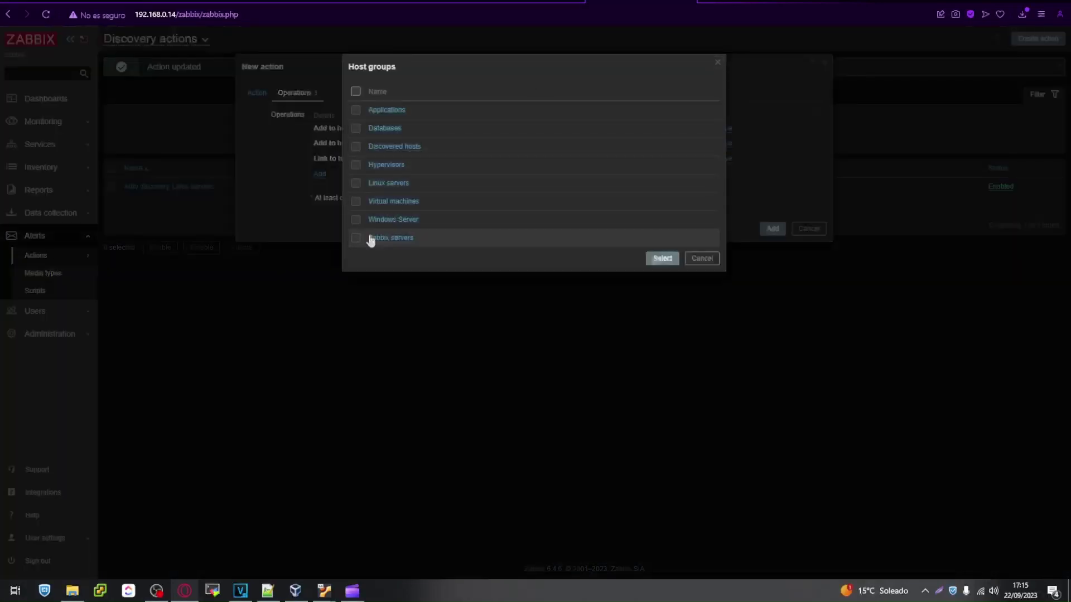
{"action": "left_click", "coordinate": [357, 219]}
{"action": "left_click", "coordinate": [651, 258]}
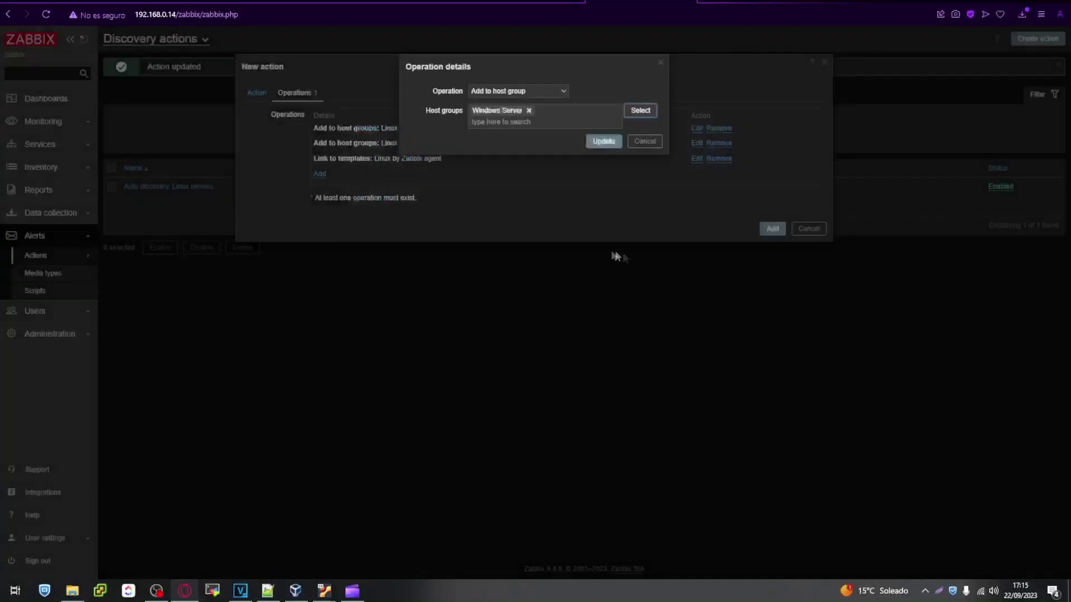
{"action": "left_click", "coordinate": [601, 142]}
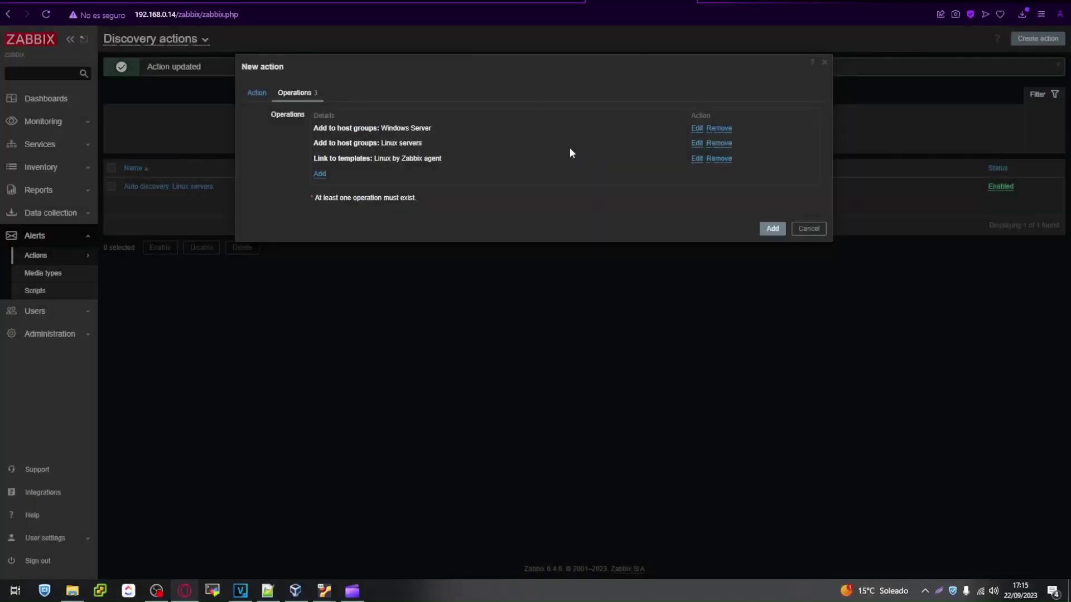
{"action": "left_click", "coordinate": [719, 143]}
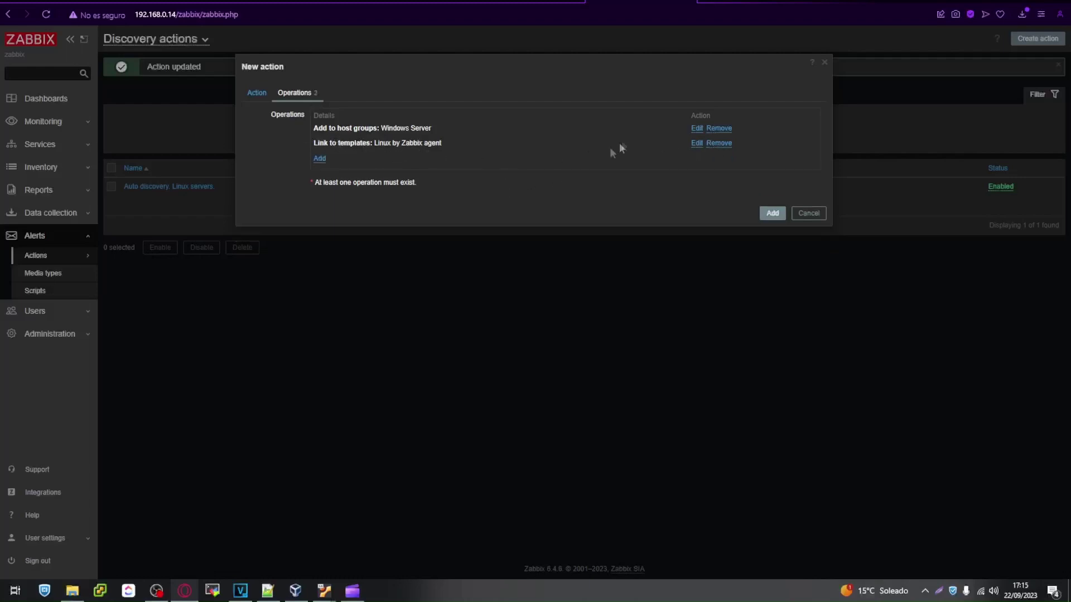
Step: Replace the linked template in the action's template operation with Windows by Zabbix agent
{"action": "left_click", "coordinate": [696, 144]}
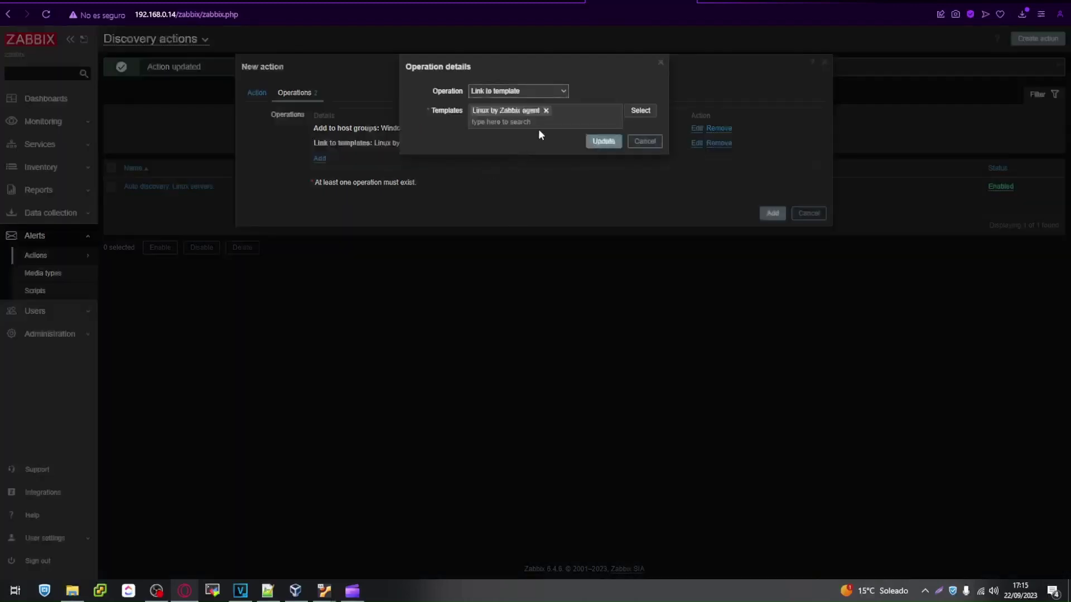
{"action": "left_click", "coordinate": [546, 110]}
{"action": "left_click", "coordinate": [640, 110]}
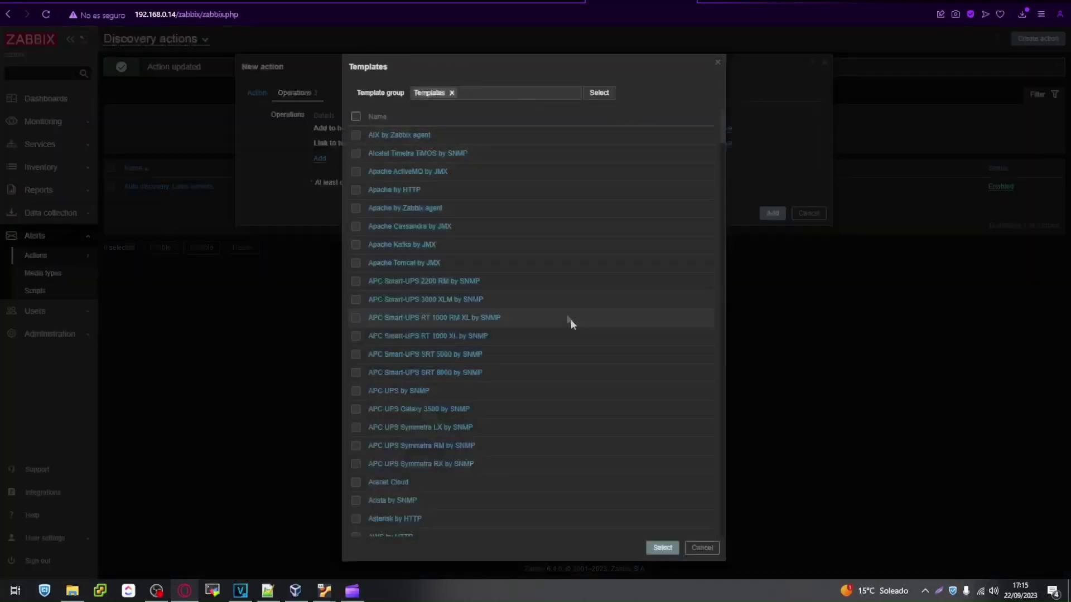
{"action": "scroll", "coordinate": [570, 319], "scroll_direction": "down", "scroll_amount": 10}
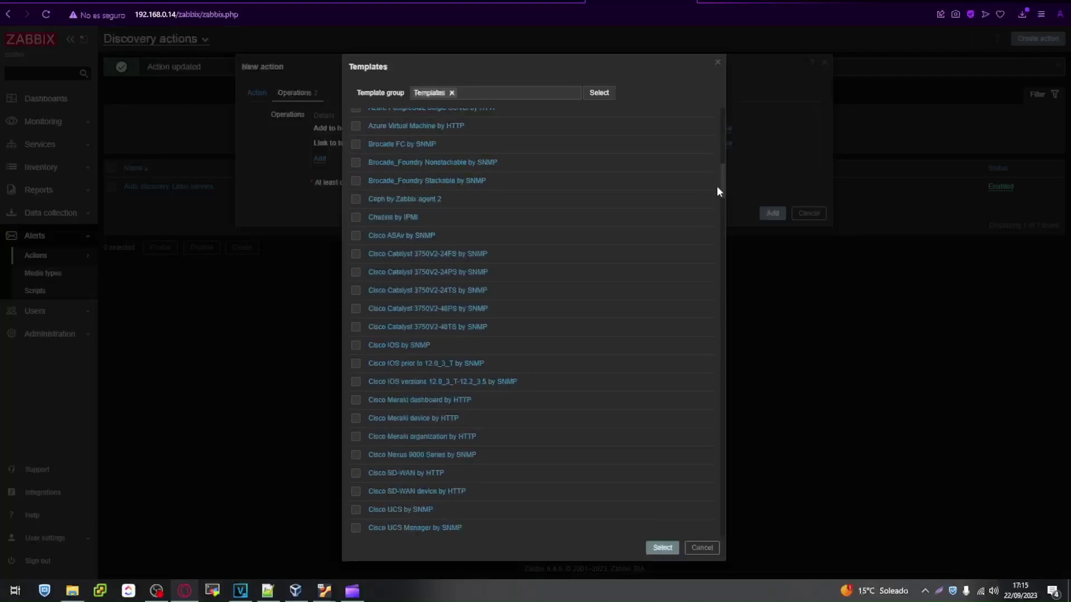
{"action": "key", "text": "ctrl+f"}
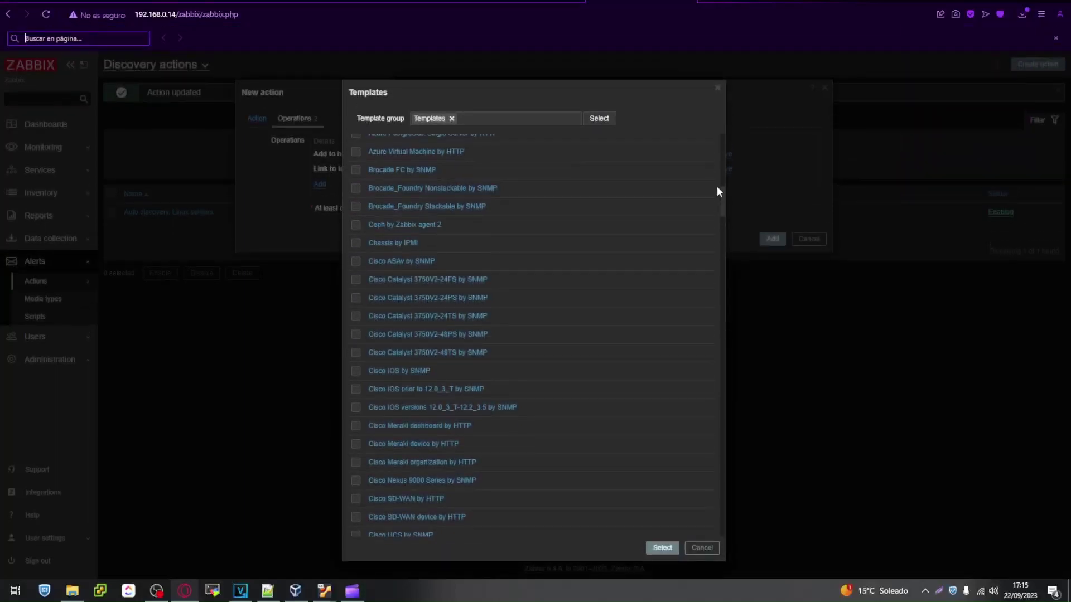
{"action": "type", "text": "windows"}
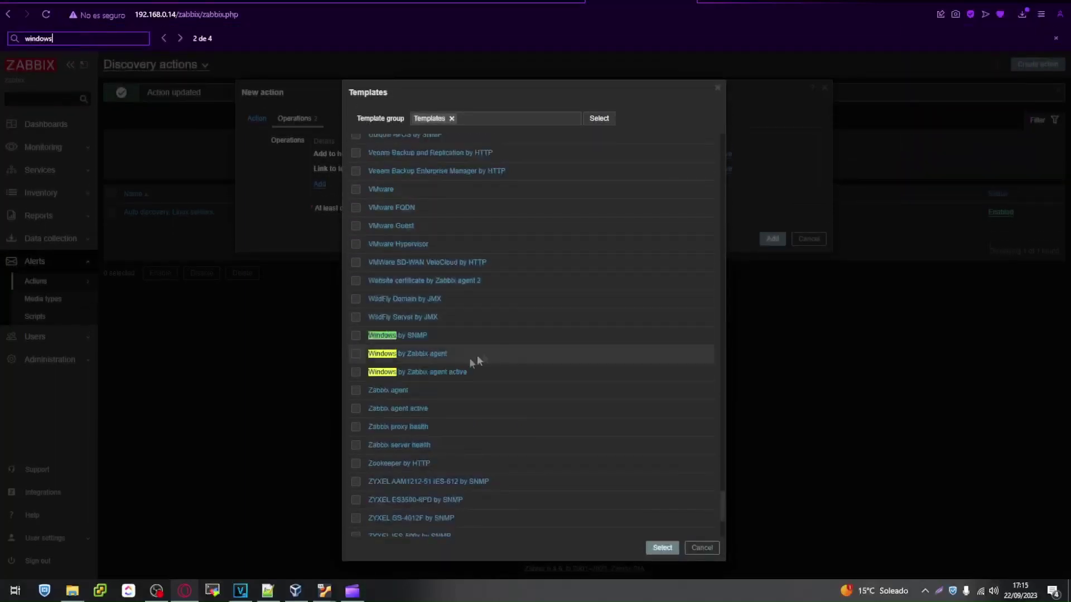
{"action": "left_click", "coordinate": [422, 355]}
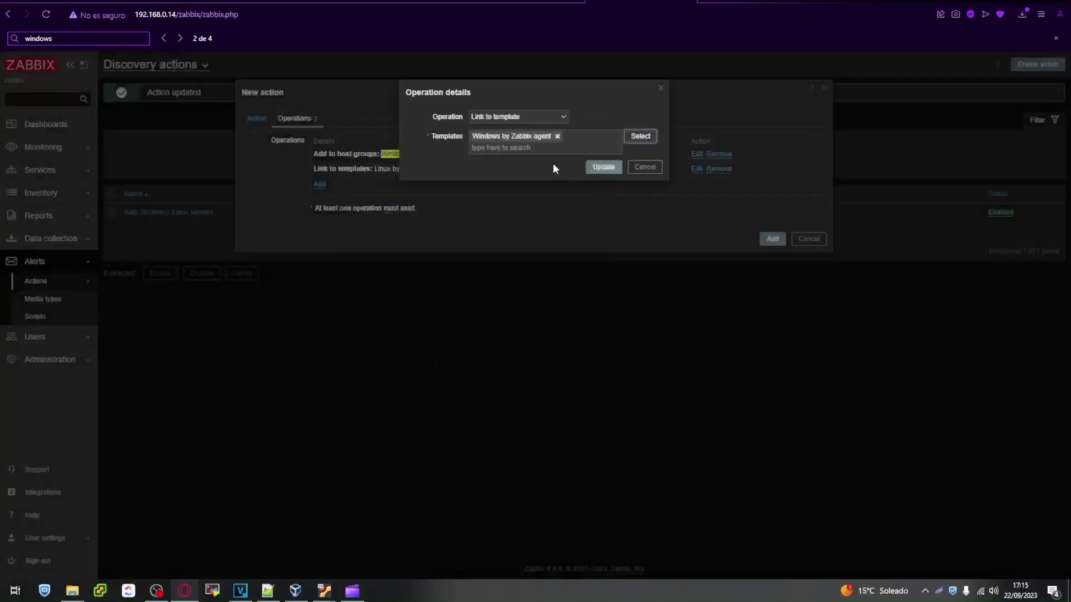
{"action": "left_click", "coordinate": [604, 167]}
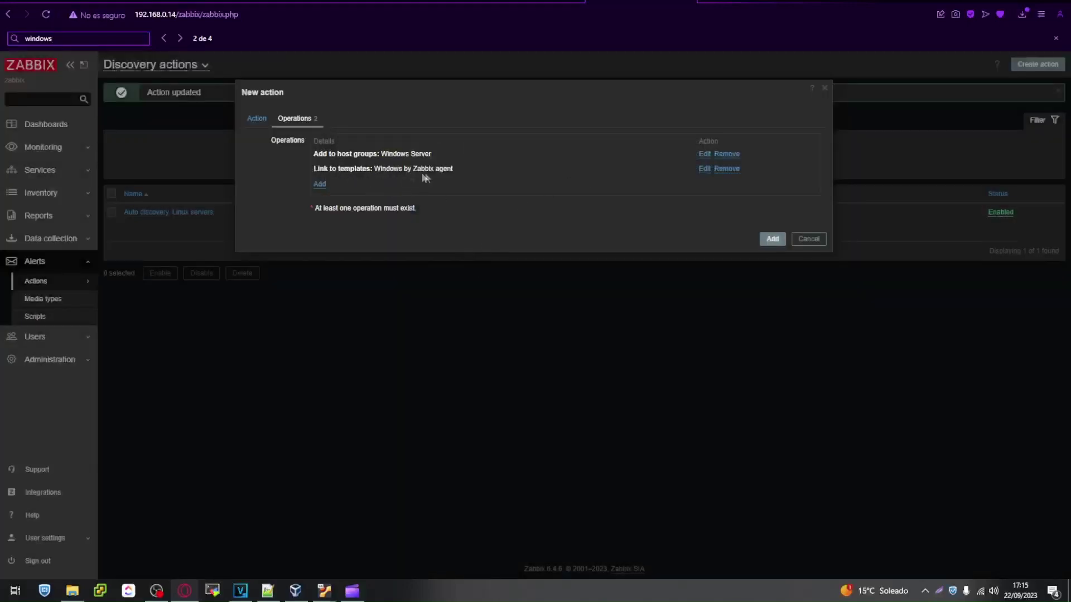
Step: Add a "Link to template" operation with the ICMP Ping template to the Windows servers action
{"action": "left_click", "coordinate": [320, 184]}
{"action": "left_click", "coordinate": [520, 118]}
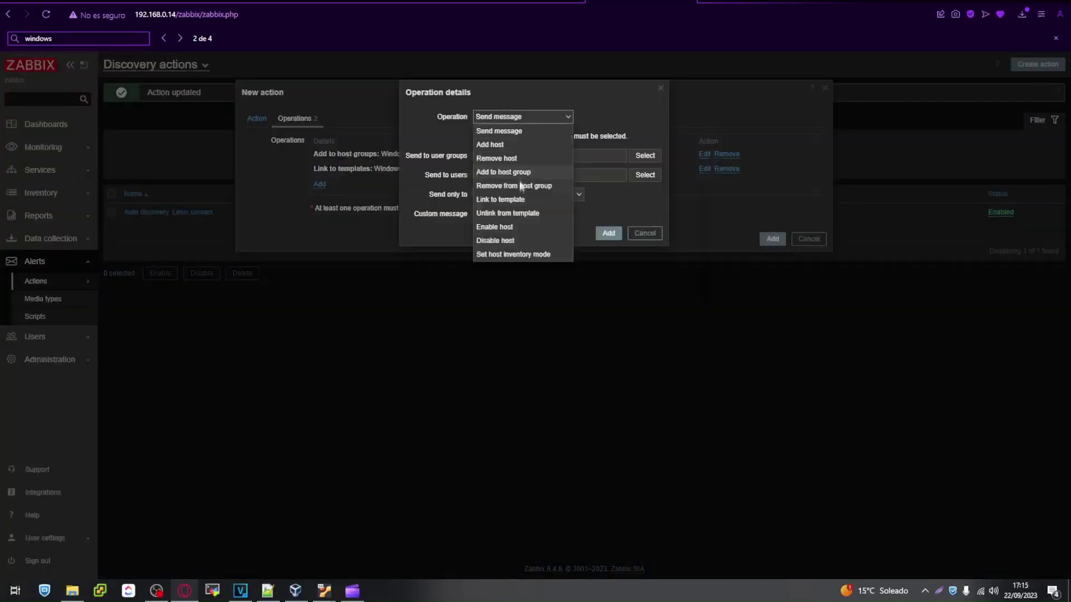
{"action": "left_click", "coordinate": [514, 200]}
{"action": "left_click", "coordinate": [642, 138]}
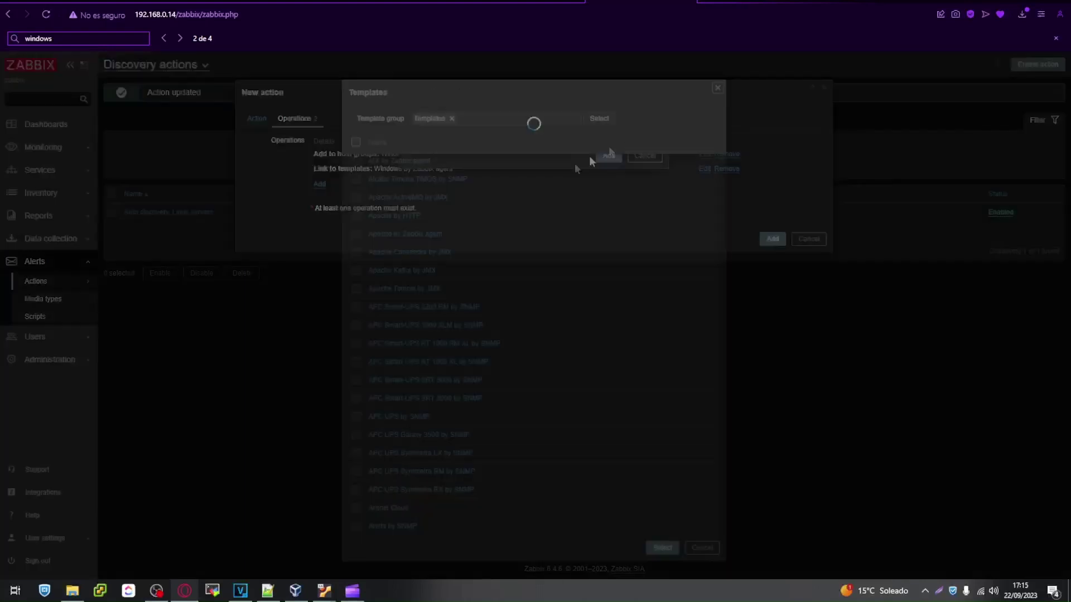
{"action": "key", "text": "ctrl+f"}
{"action": "type", "text": "icmp"}
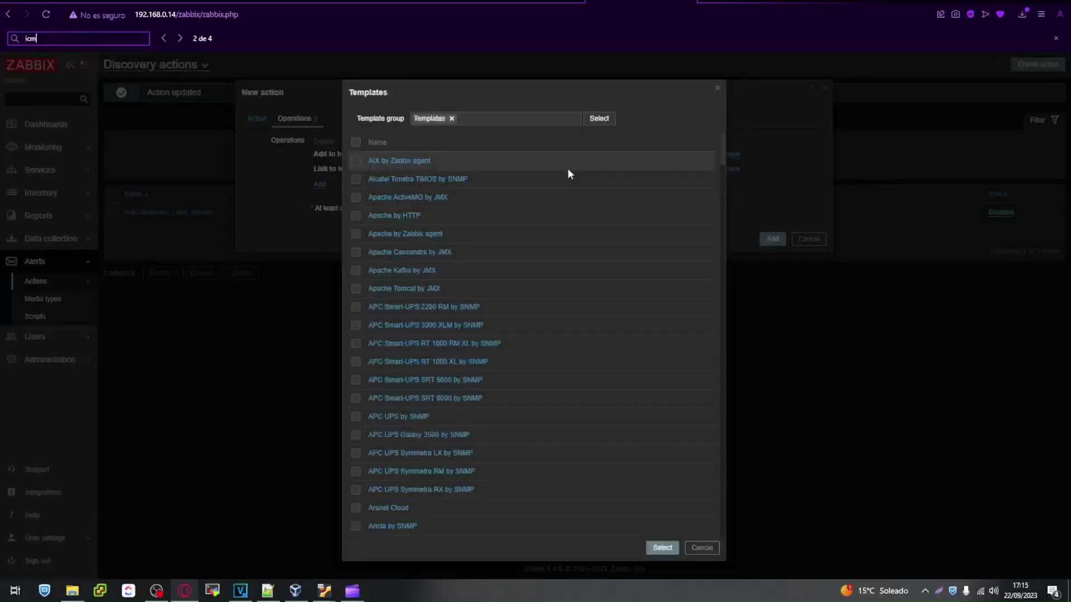
{"action": "left_click", "coordinate": [391, 335]}
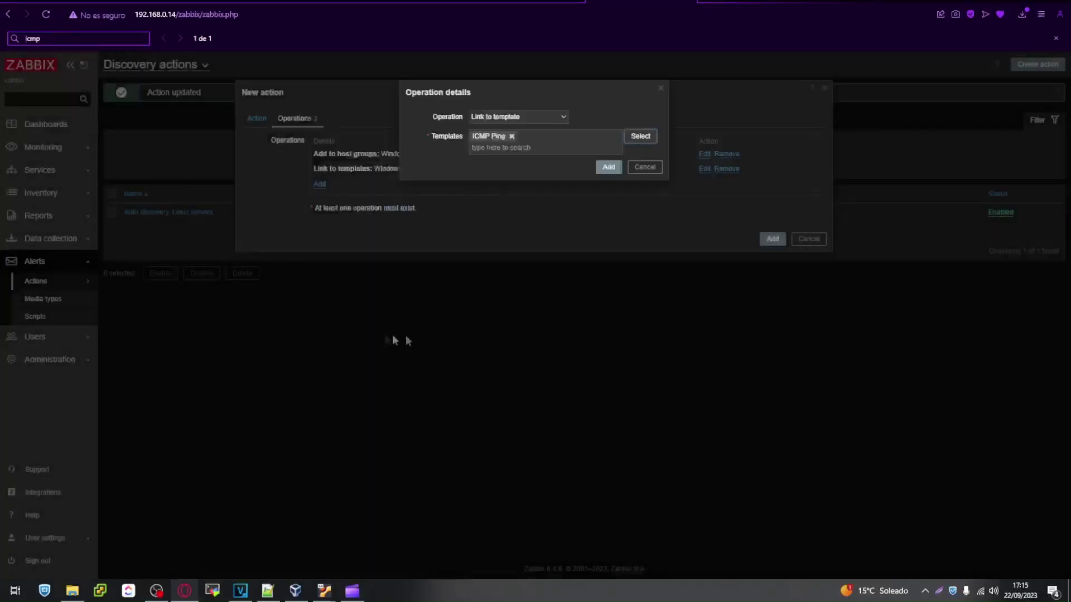
{"action": "left_click", "coordinate": [601, 166]}
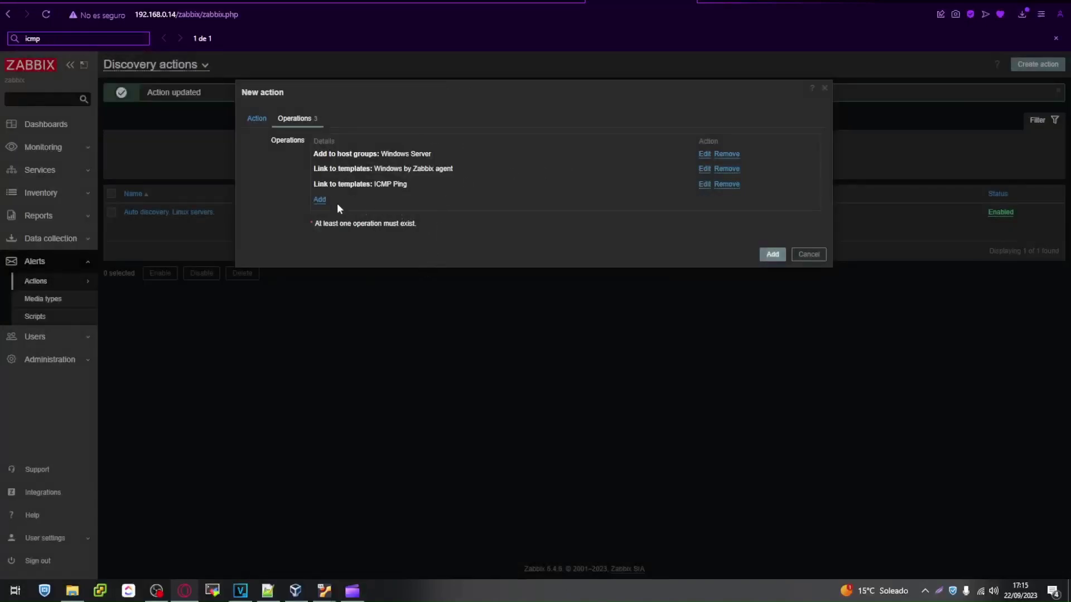
Step: Add an "Enable host" operation and save the new Windows servers discovery action
{"action": "left_click", "coordinate": [320, 200]}
{"action": "left_click", "coordinate": [509, 117]}
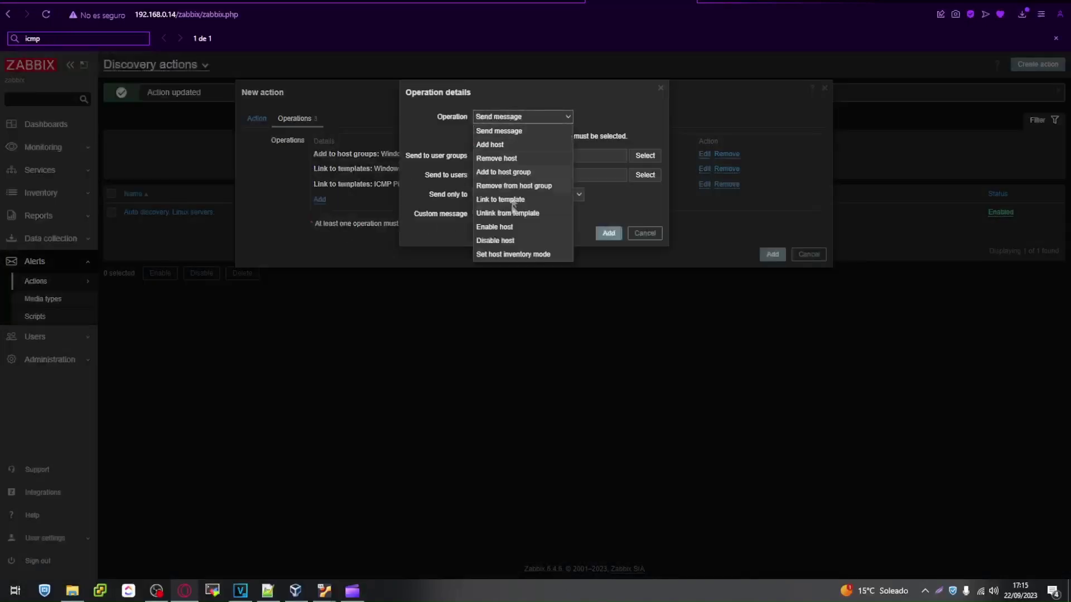
{"action": "left_click", "coordinate": [510, 226]}
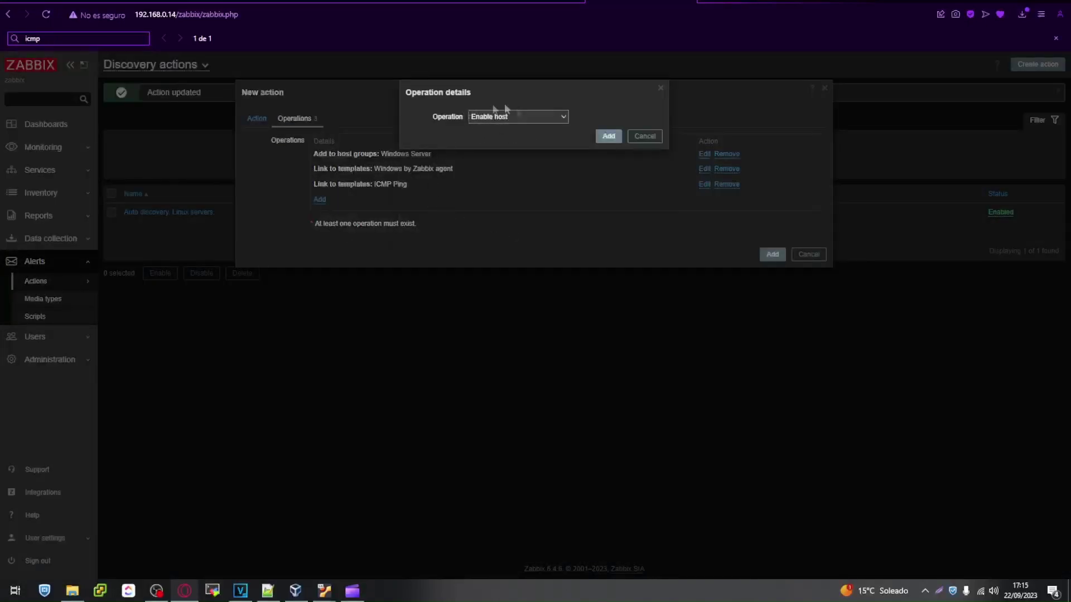
{"action": "left_click", "coordinate": [606, 136]}
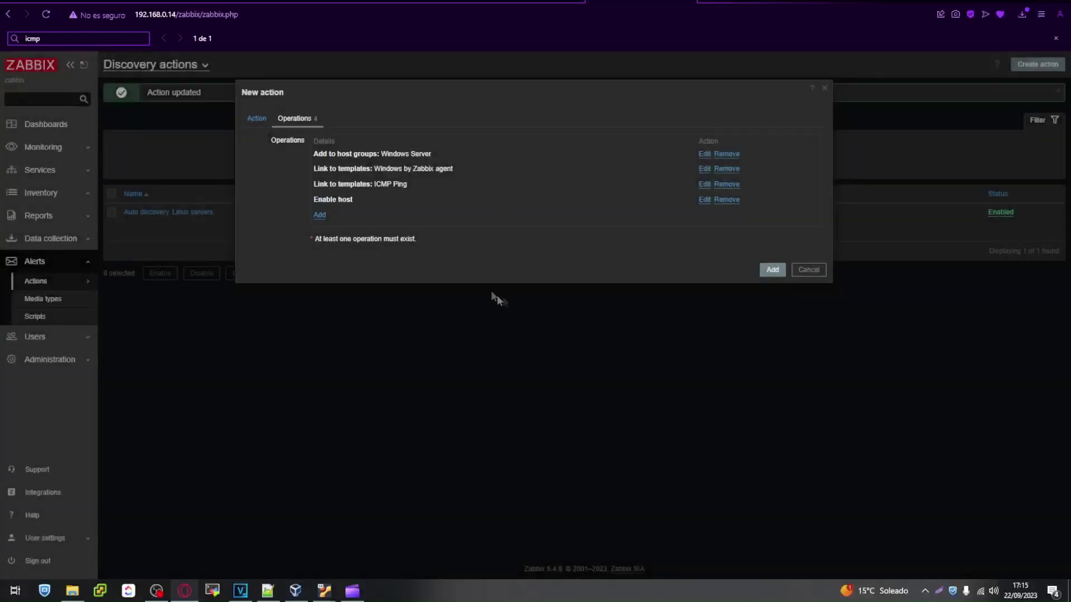
{"action": "left_click", "coordinate": [772, 272]}
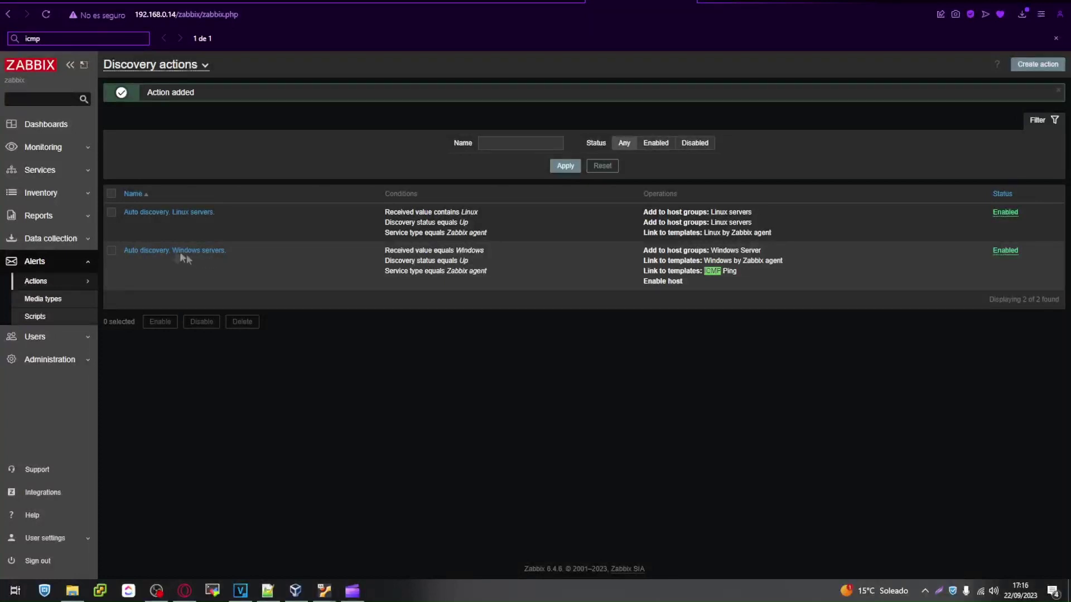
Step: Delete the hosts DC01, server02, srvlinux00 and srvlinux01 from the configured hosts
{"action": "left_click", "coordinate": [49, 240]}
{"action": "left_click", "coordinate": [36, 312]}
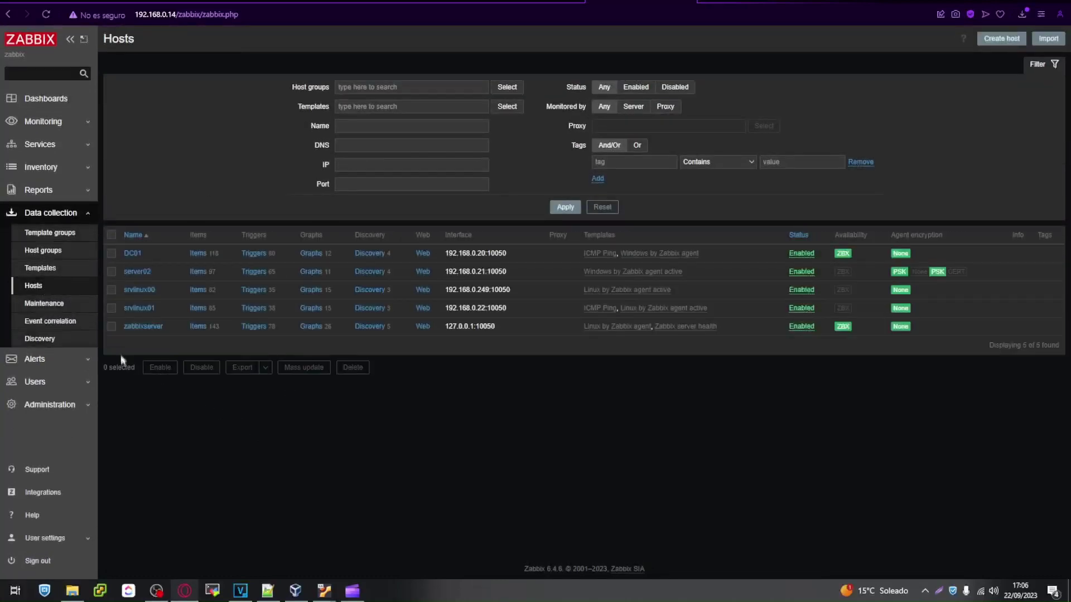
{"action": "left_click", "coordinate": [112, 308]}
{"action": "left_click", "coordinate": [111, 290]}
{"action": "left_click", "coordinate": [112, 271]}
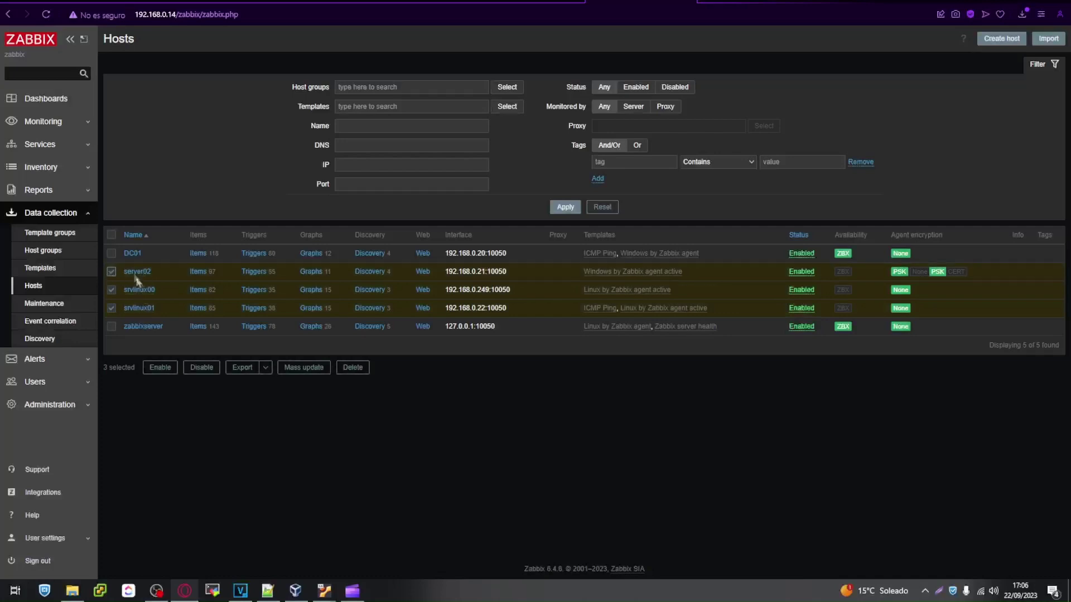
{"action": "left_click", "coordinate": [113, 254]}
{"action": "left_click", "coordinate": [353, 368]}
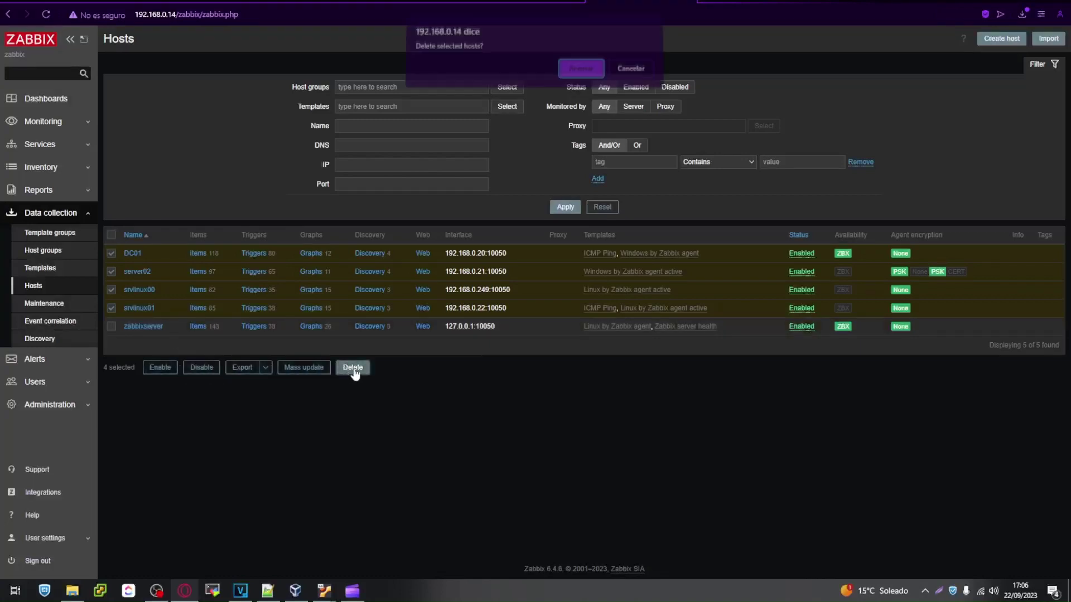
{"action": "left_click", "coordinate": [580, 74]}
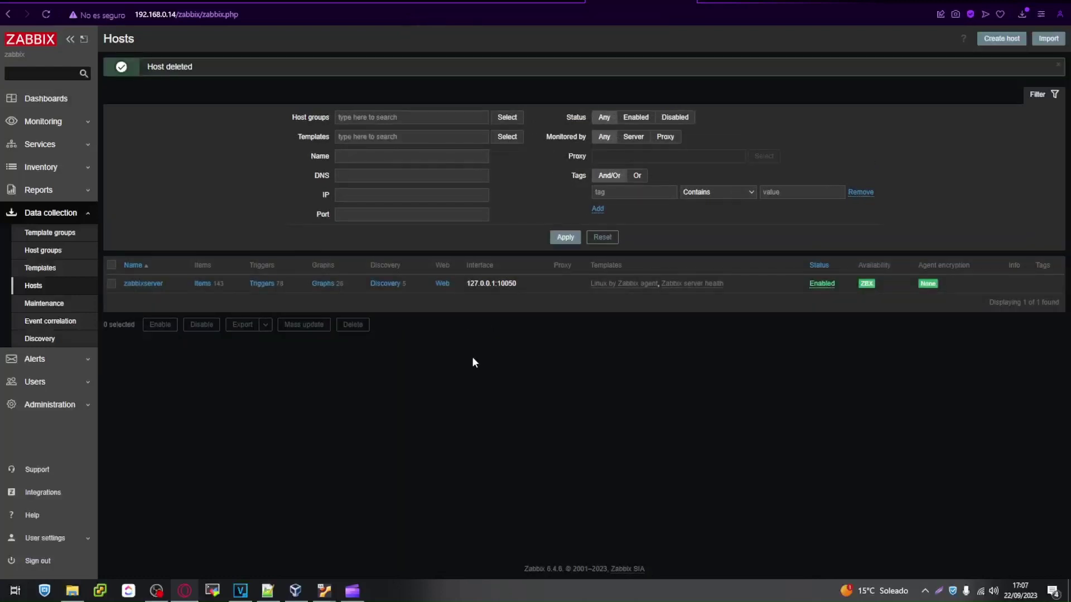
Step: Check the status of the network discovery rule's devices, and review the host list with its linked templates
{"action": "left_click", "coordinate": [59, 101]}
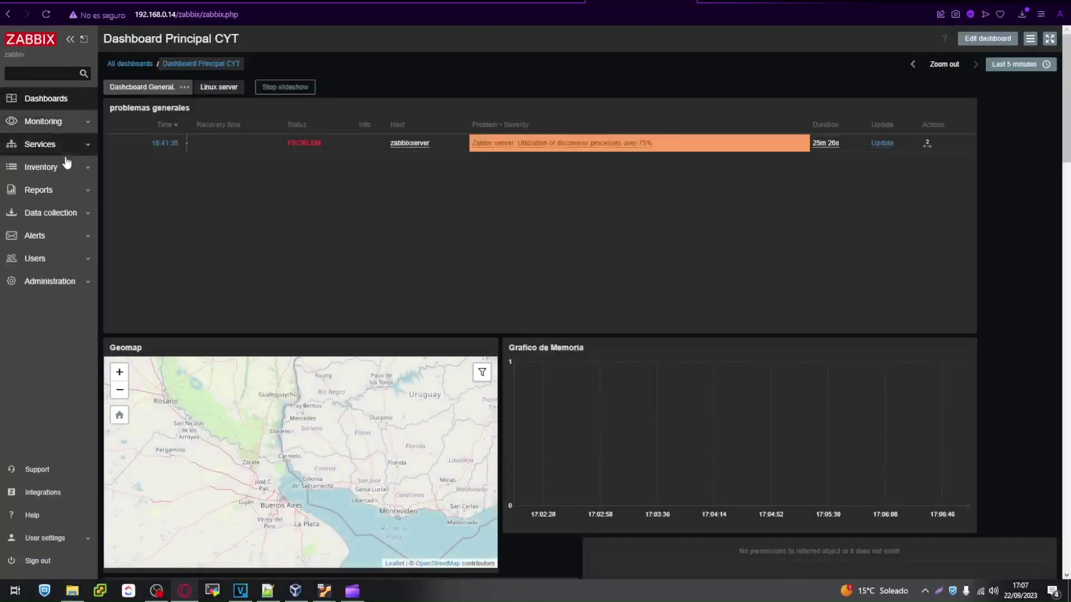
{"action": "left_click", "coordinate": [64, 124]}
{"action": "left_click", "coordinate": [60, 212]}
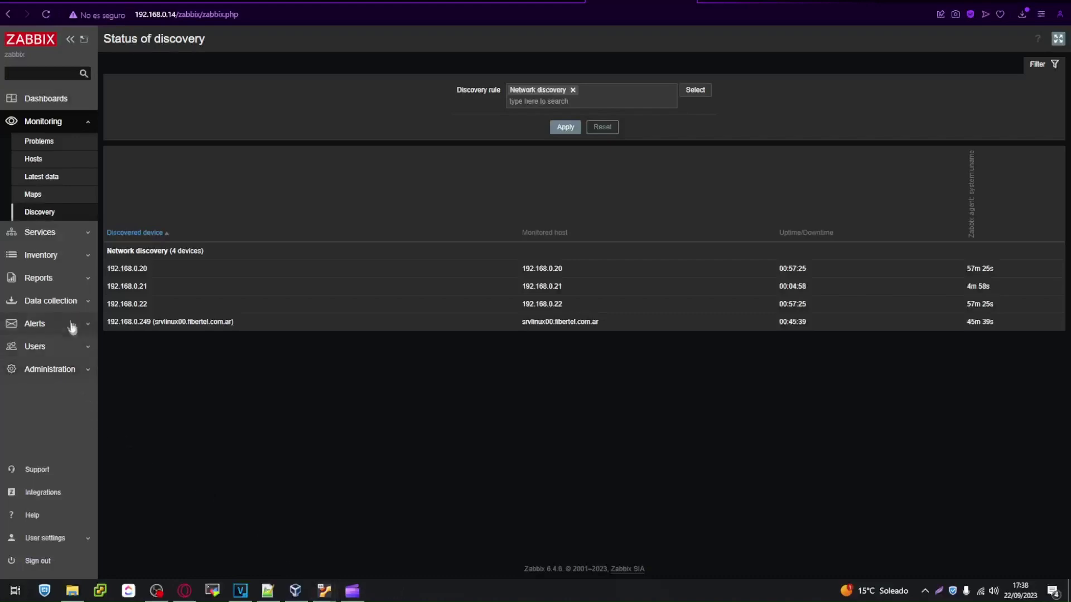
{"action": "left_click", "coordinate": [55, 302]}
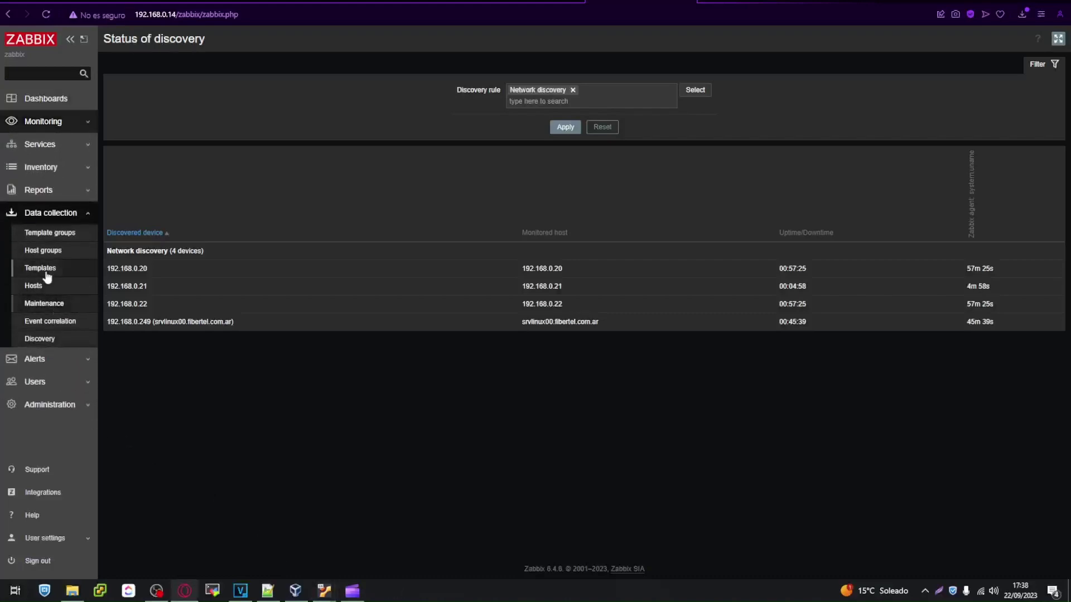
{"action": "left_click", "coordinate": [40, 287]}
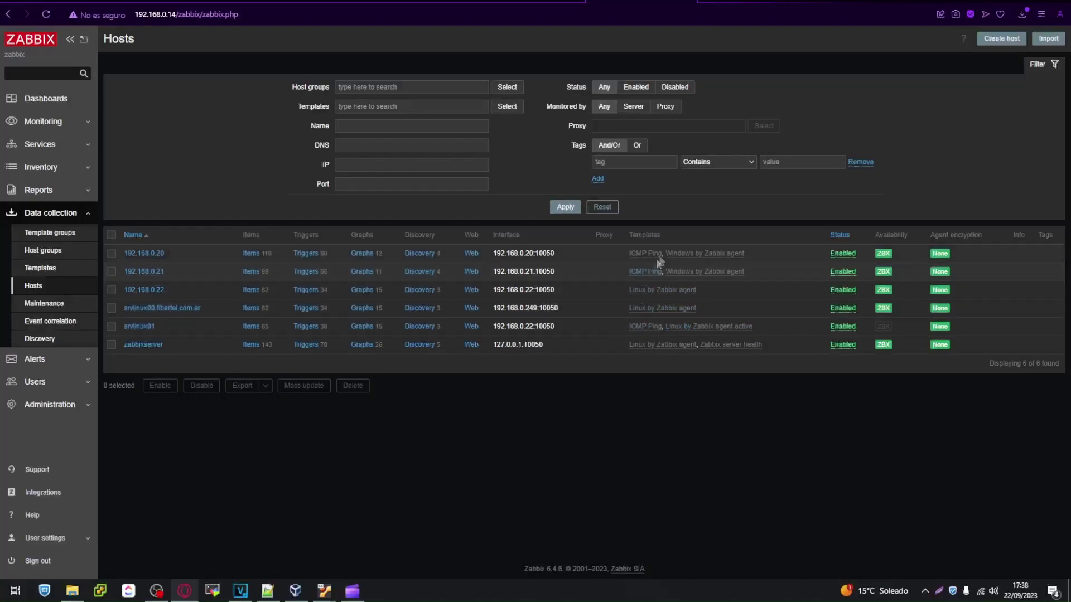
Step: Switch to VirtualBox and view the WindowsServer and DC01 virtual machines
{"action": "mouse_move", "coordinate": [324, 590]}
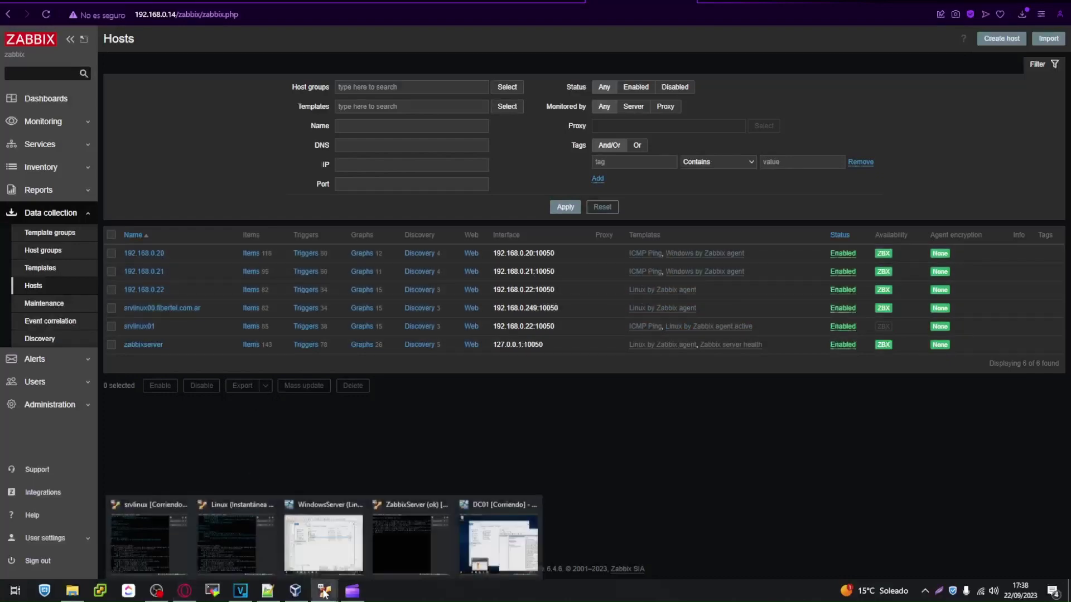
{"action": "left_click", "coordinate": [327, 513]}
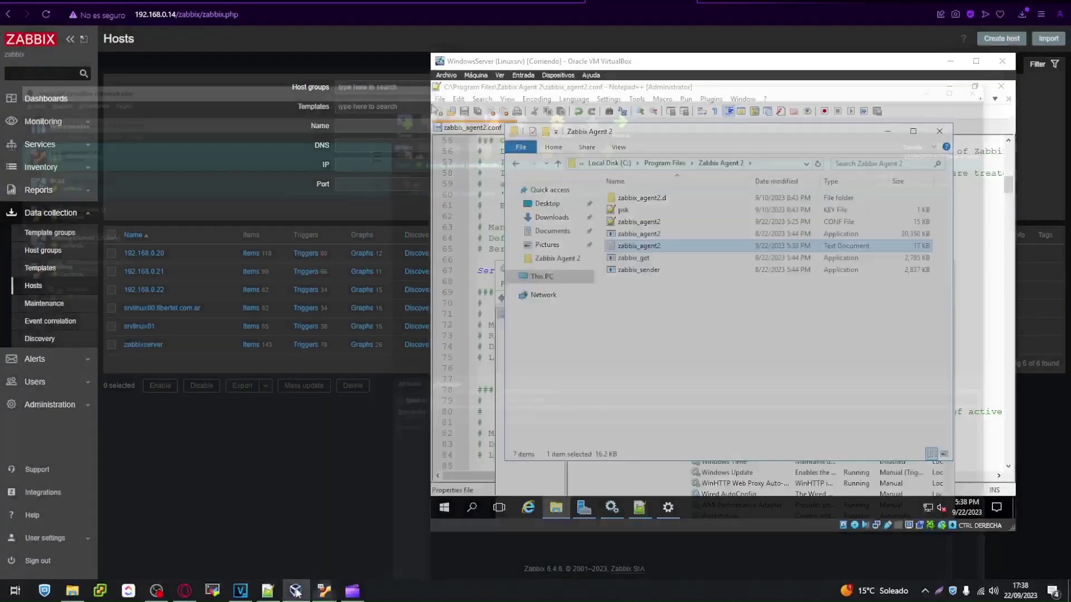
{"action": "left_click", "coordinate": [349, 540]}
{"action": "left_click", "coordinate": [1006, 7]}
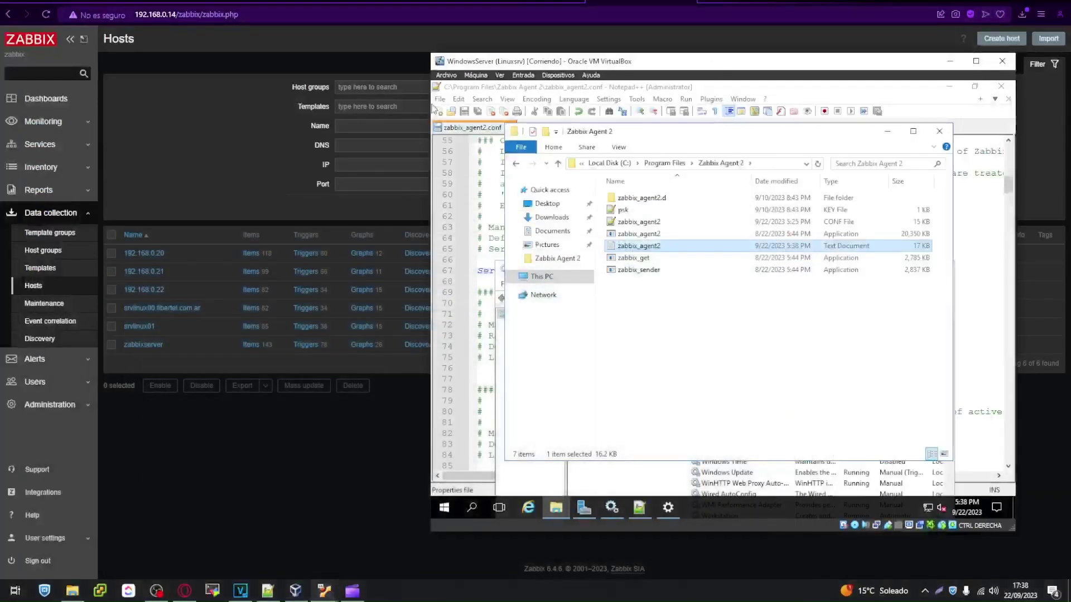
{"action": "mouse_move", "coordinate": [324, 590]}
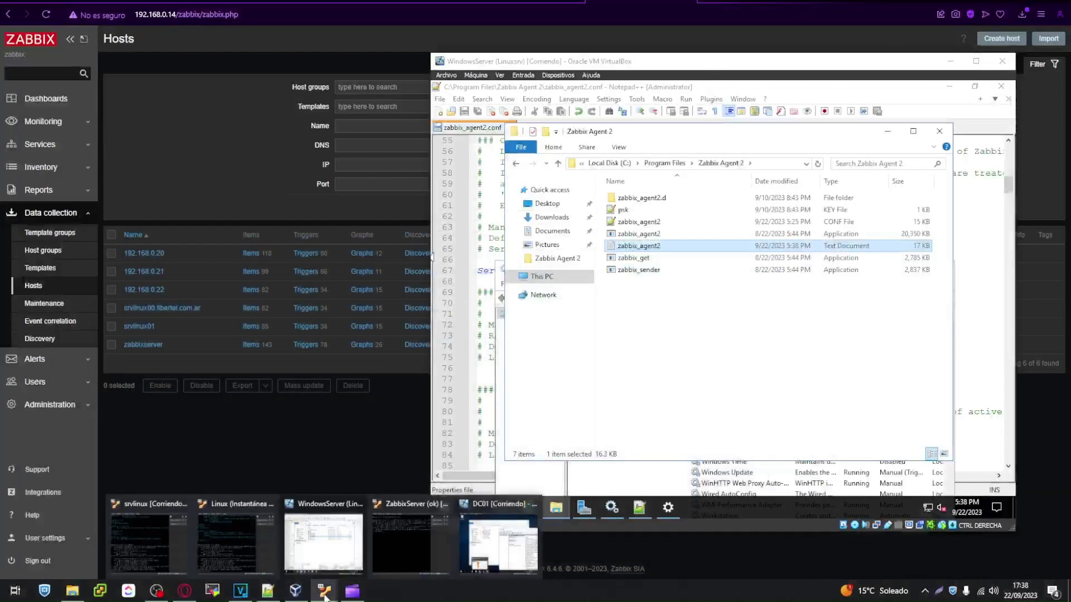
{"action": "left_click", "coordinate": [498, 537]}
{"action": "left_click_drag", "start_coordinate": [353, 66], "coordinate": [474, 233]}
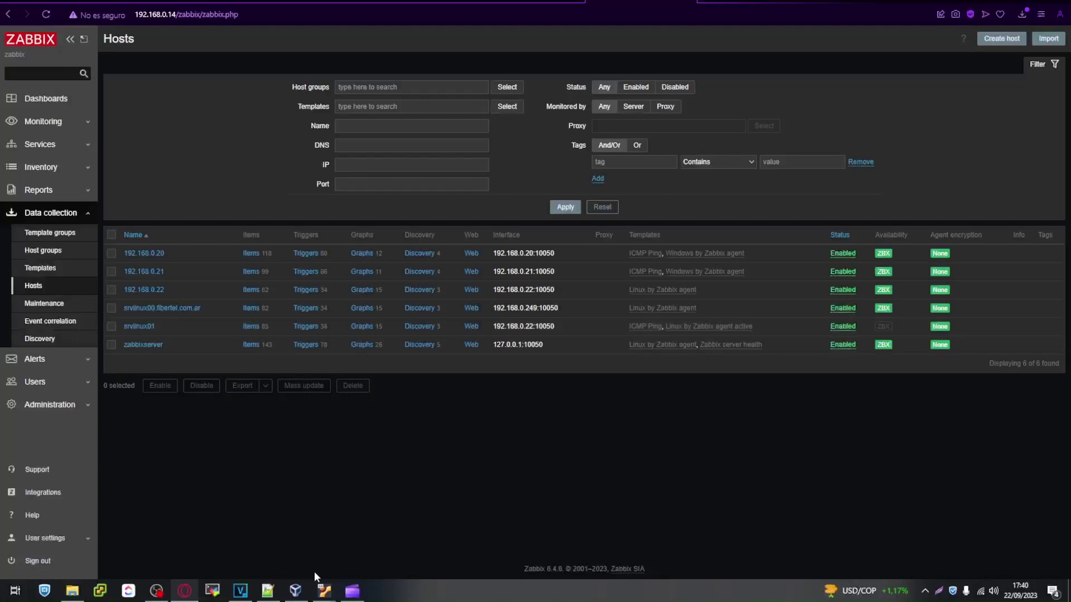
Step: Switch to the WindowsServer virtual machine, open the zabbix_agent2 CONF file in Notepad++ and check its Server parameter
{"action": "mouse_move", "coordinate": [328, 588]}
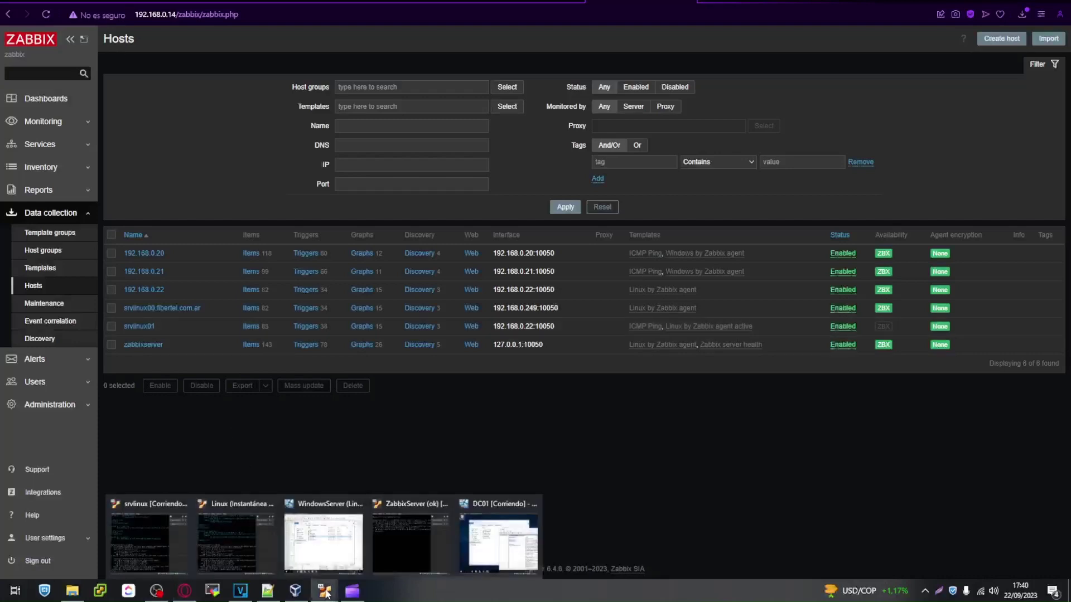
{"action": "left_click", "coordinate": [330, 543]}
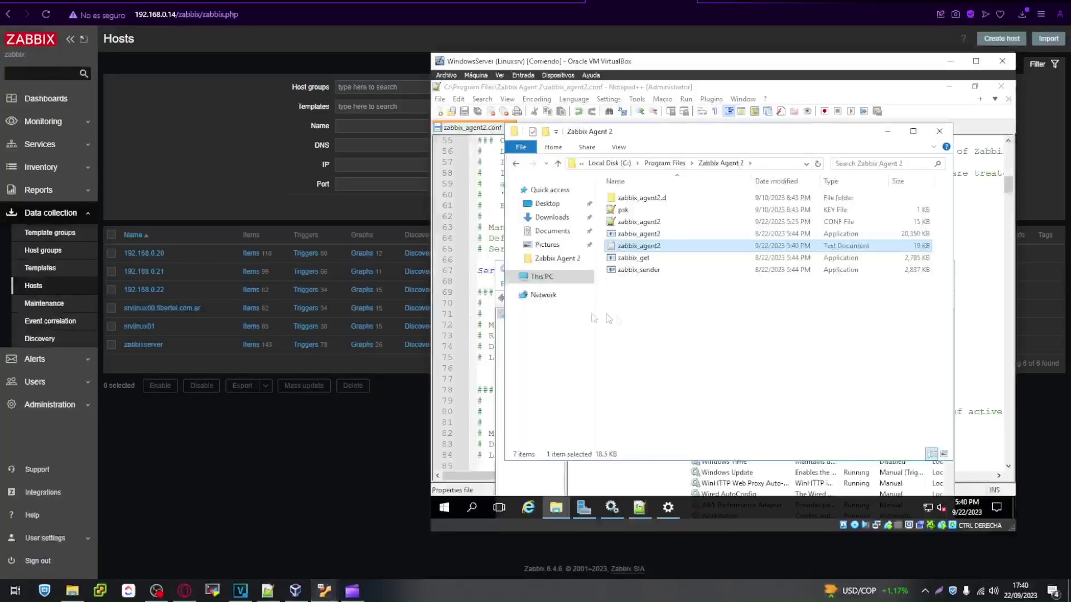
{"action": "double_click", "coordinate": [641, 221]}
{"action": "scroll", "coordinate": [642, 309], "scroll_direction": "up", "scroll_amount": 12}
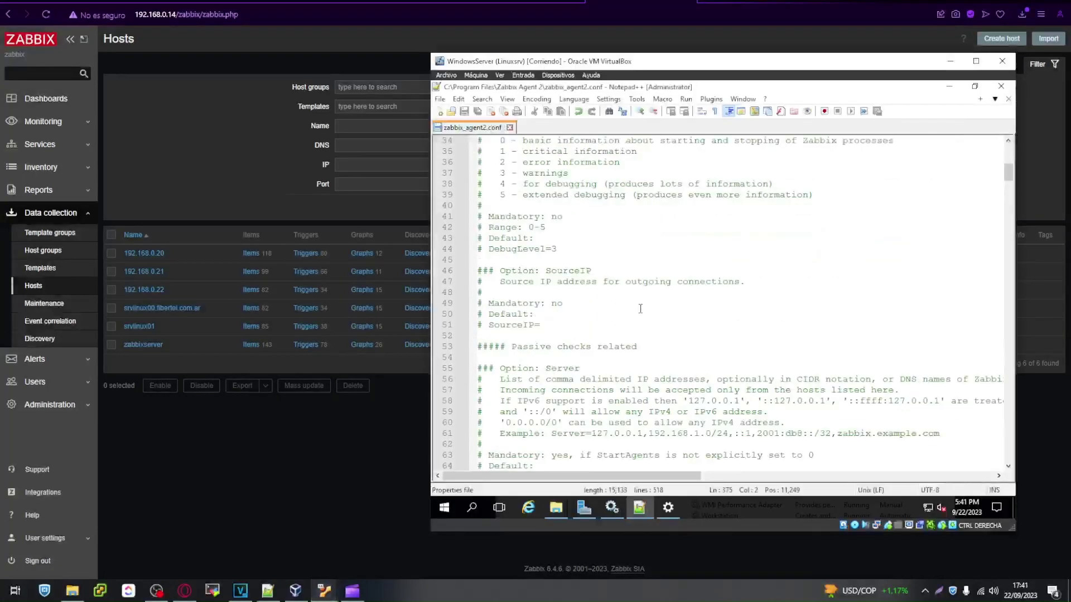
{"action": "scroll", "coordinate": [640, 308], "scroll_direction": "down", "scroll_amount": 16}
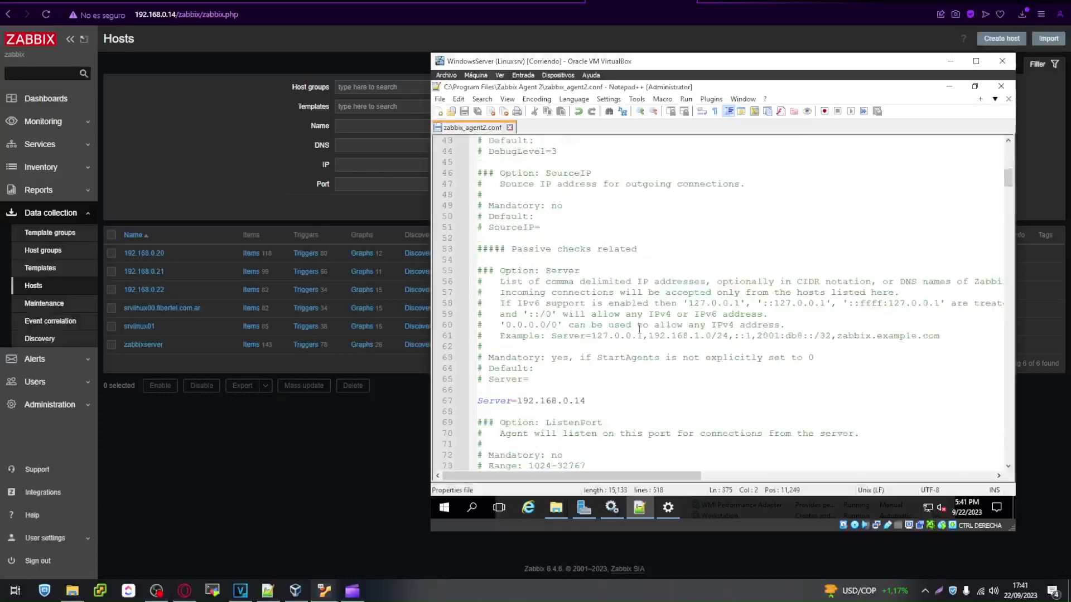
{"action": "scroll", "coordinate": [511, 189], "scroll_direction": "up", "scroll_amount": 2}
{"action": "triple_click", "coordinate": [495, 206]}
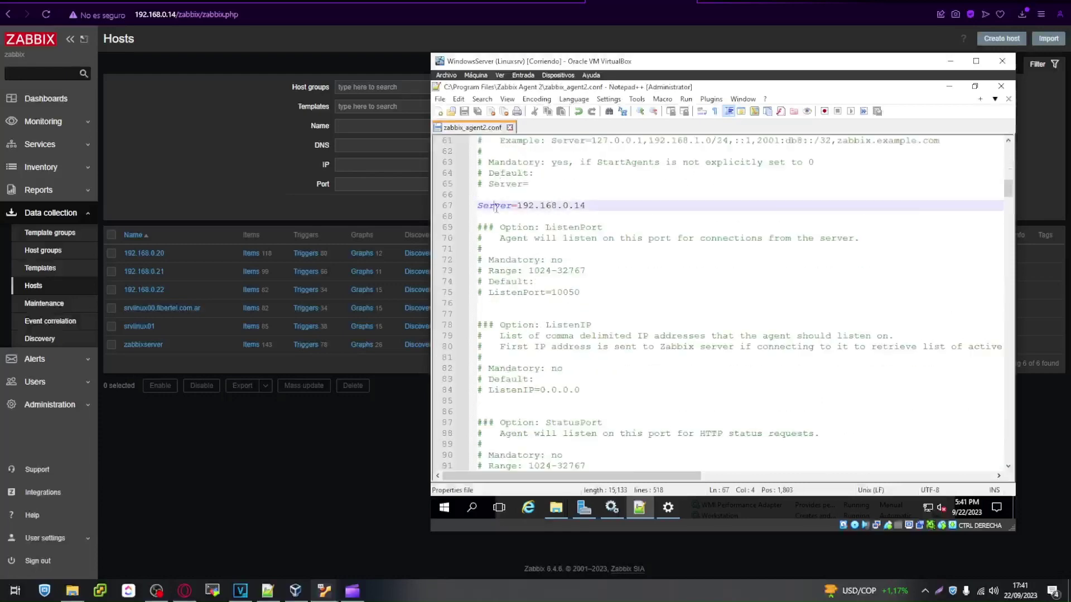
Step: Check the ServerActive and Hostname parameters in the Windows agent's zabbix_agent2.conf
{"action": "scroll", "coordinate": [540, 324], "scroll_direction": "down", "scroll_amount": 5}
{"action": "scroll", "coordinate": [541, 324], "scroll_direction": "down", "scroll_amount": 14}
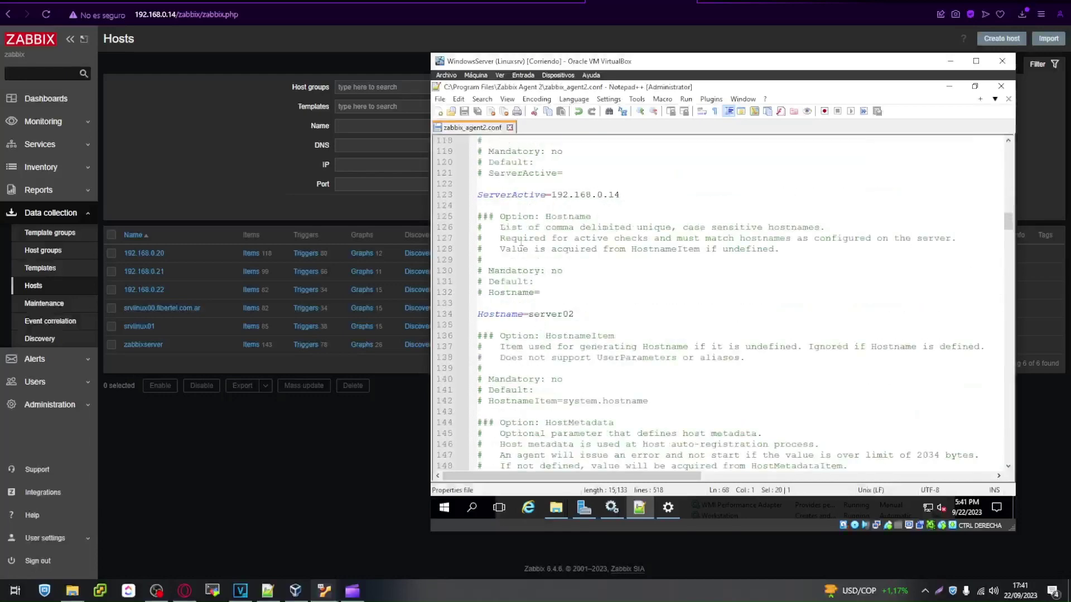
{"action": "triple_click", "coordinate": [507, 194]}
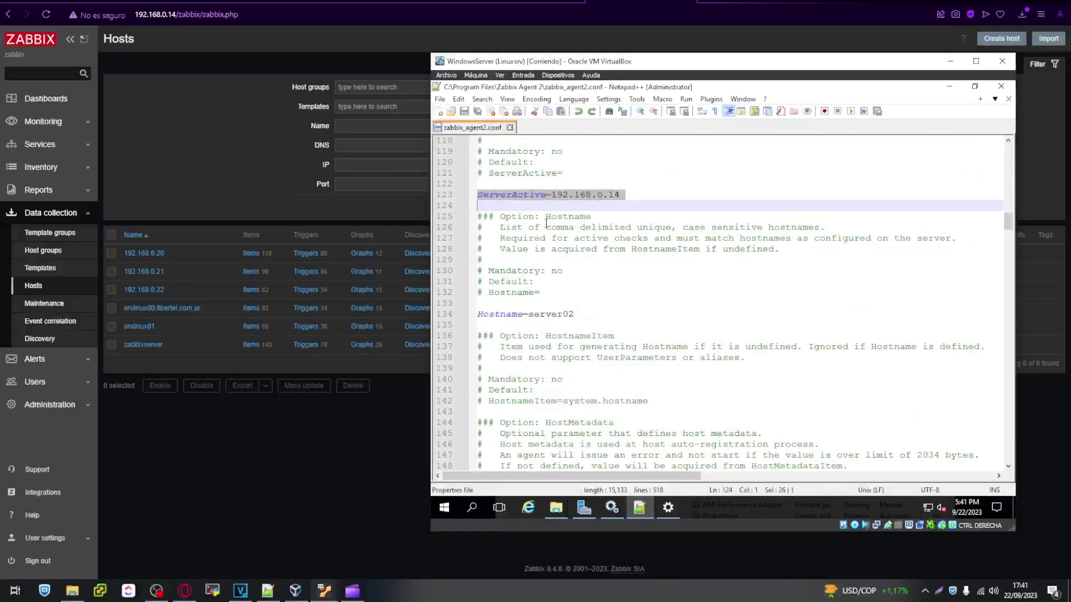
{"action": "double_click", "coordinate": [514, 315]}
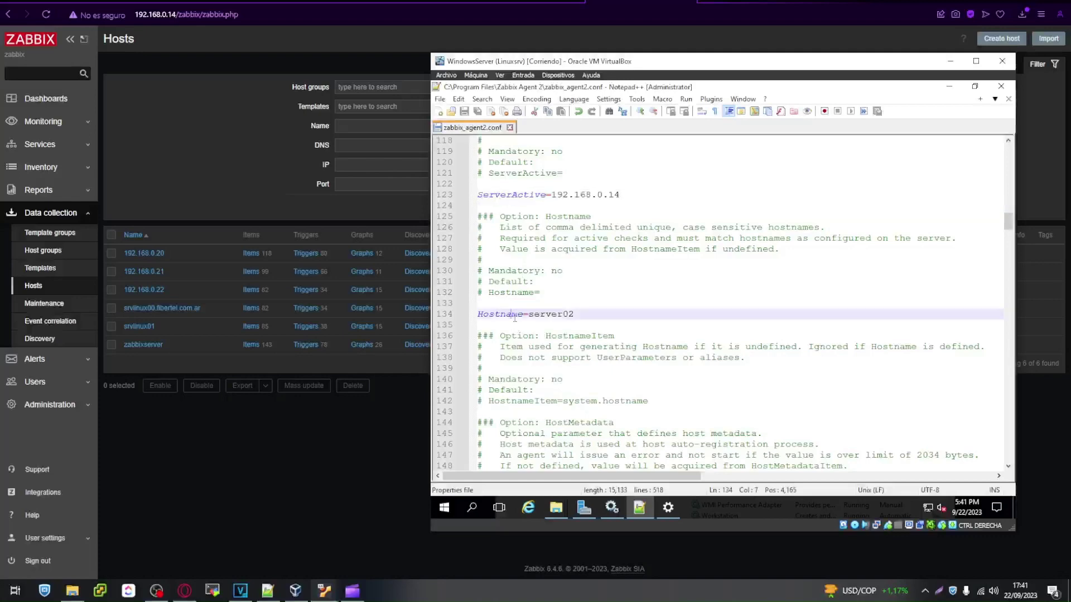
Step: Switch to the Linux virtual machine and open /etc/zabbix/zabbix_agentd.conf in nano
{"action": "mouse_move", "coordinate": [299, 593]}
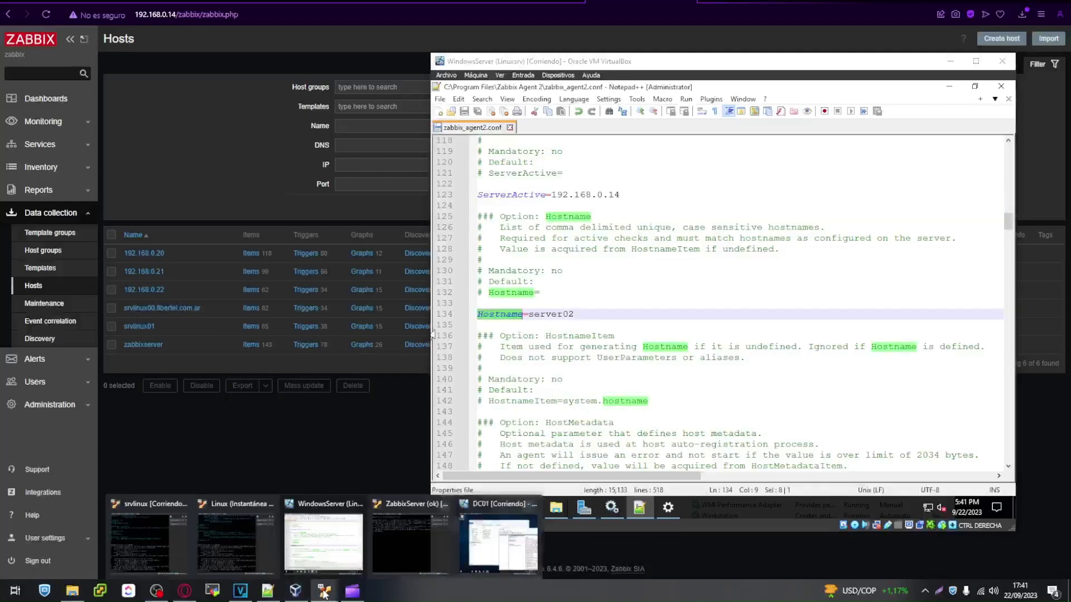
{"action": "left_click", "coordinate": [234, 538]}
{"action": "key", "text": "Up"}
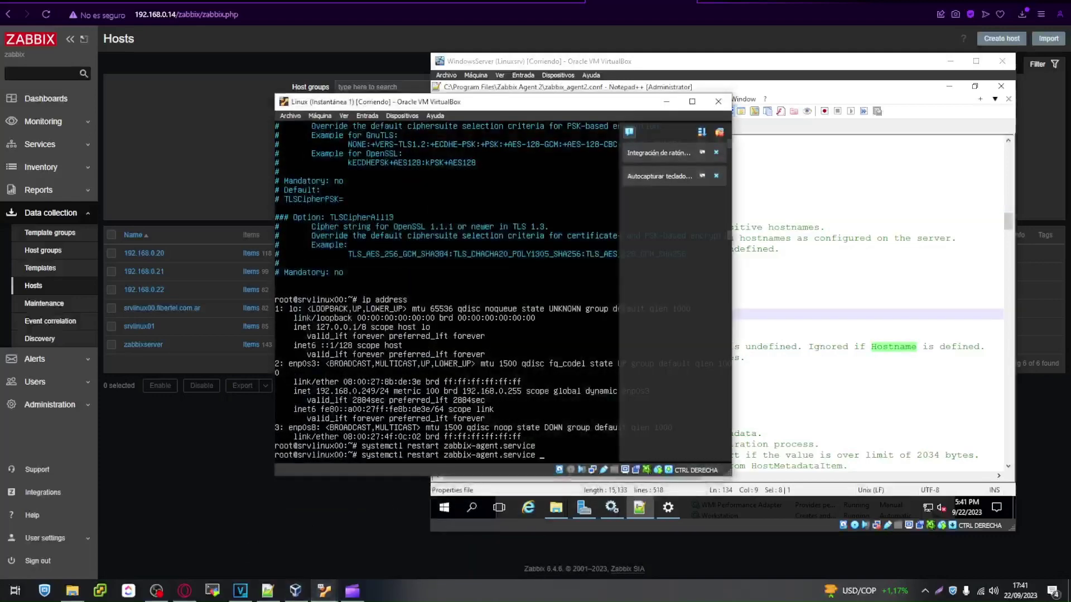
{"action": "key", "text": "Up"}
{"action": "key", "text": "Up"}
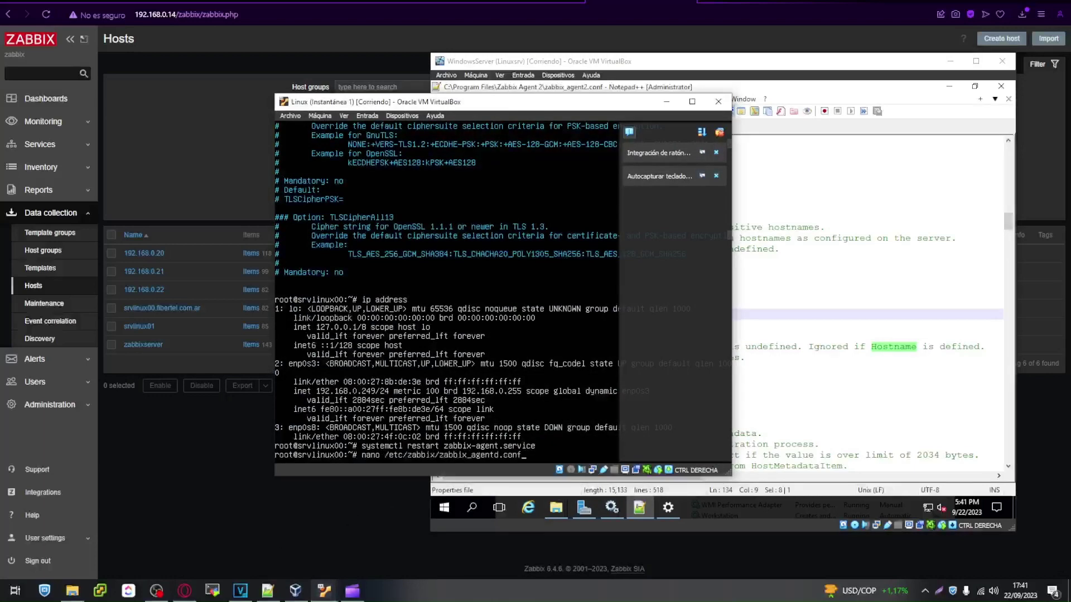
{"action": "key", "text": "Return"}
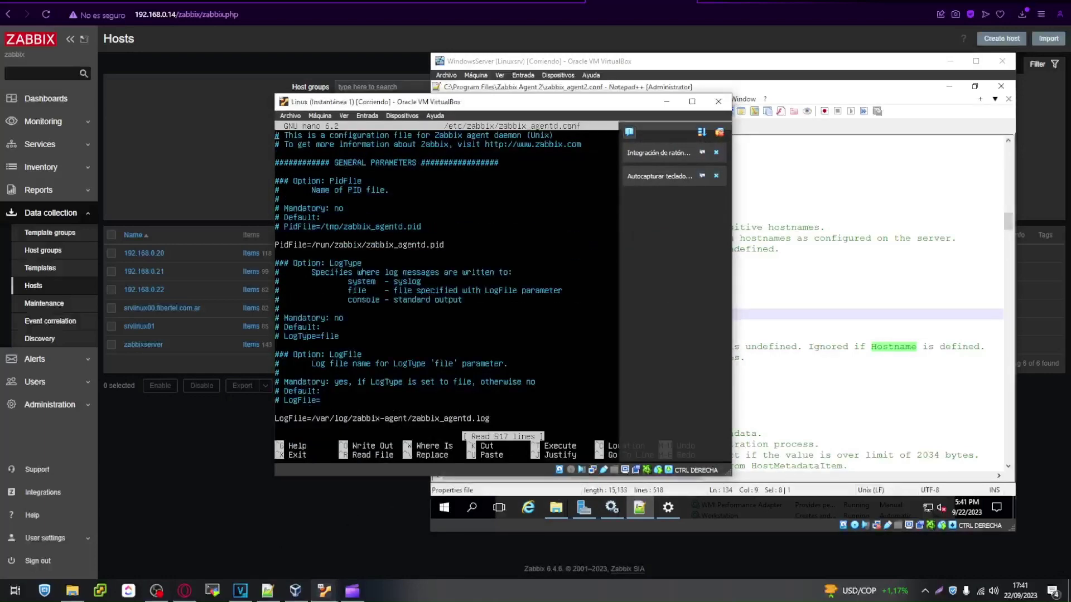
Step: Review the Server and following parameters in the Linux agent configuration, and return to the Zabbix host list in the browser
{"action": "key", "text": "Down"}
{"action": "key", "text": "Down"}
{"action": "key", "text": "Down"}
{"action": "key", "text": "Down"}
{"action": "key", "text": "Down"}
{"action": "key", "text": "Down"}
{"action": "key", "text": "Down"}
{"action": "key", "text": "Down"}
{"action": "key", "text": "Down"}
{"action": "key", "text": "Down"}
{"action": "key", "text": "Down"}
{"action": "key", "text": "Down"}
{"action": "key", "text": "Down"}
{"action": "key", "text": "Down"}
{"action": "key", "text": "Down"}
{"action": "key", "text": "Down"}
{"action": "key", "text": "Down"}
{"action": "key", "text": "Down"}
{"action": "key", "text": "Down"}
{"action": "key", "text": "Down"}
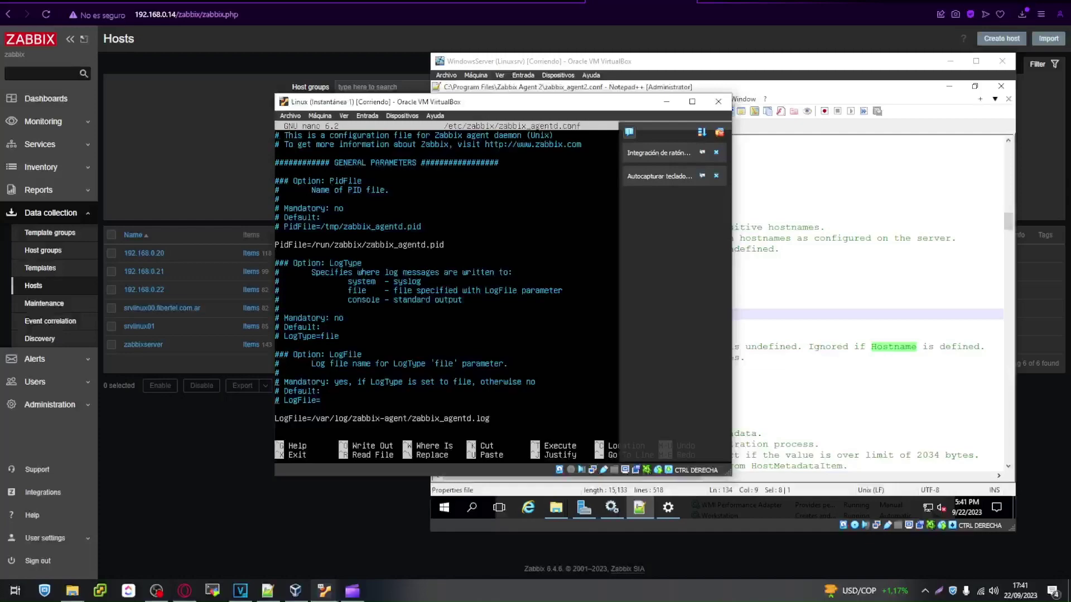
{"action": "key", "text": "Down"}
{"action": "key", "text": "Down"}
{"action": "key", "text": "Down"}
{"action": "key", "text": "Down"}
{"action": "key", "text": "Down"}
{"action": "key", "text": "Down"}
{"action": "key", "text": "Down"}
{"action": "key", "text": "Down"}
{"action": "key", "text": "Down"}
{"action": "key", "text": "Down"}
{"action": "key", "text": "Down"}
{"action": "key", "text": "Down"}
{"action": "key", "text": "Down"}
{"action": "key", "text": "Down"}
{"action": "key", "text": "Down"}
{"action": "key", "text": "Down"}
{"action": "key", "text": "Down"}
{"action": "key", "text": "Down"}
{"action": "key", "text": "Down"}
{"action": "key", "text": "Down"}
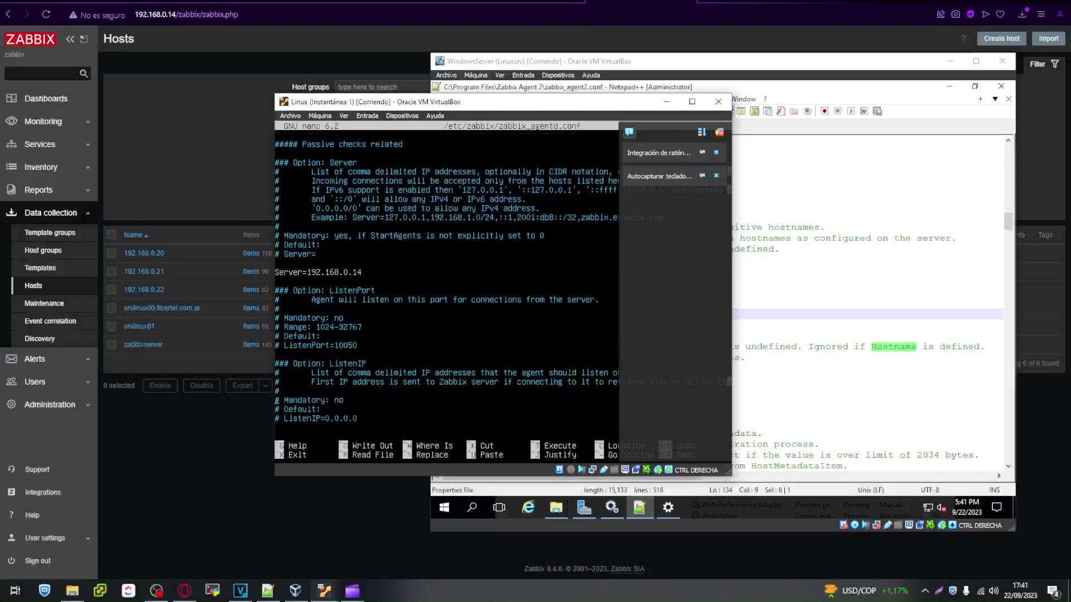
{"action": "key", "text": "Down"}
{"action": "key", "text": "Down"}
{"action": "key", "text": "Down"}
{"action": "key", "text": "Down"}
{"action": "key", "text": "Down"}
{"action": "key", "text": "Down"}
{"action": "key", "text": "Down"}
{"action": "key", "text": "Down"}
{"action": "key", "text": "Down"}
{"action": "key", "text": "Down"}
{"action": "key", "text": "Down"}
{"action": "key", "text": "Down"}
{"action": "key", "text": "Down"}
{"action": "key", "text": "Down"}
{"action": "key", "text": "Down"}
{"action": "key", "text": "Down"}
{"action": "key", "text": "Down"}
{"action": "key", "text": "Down"}
{"action": "key", "text": "Down"}
{"action": "key", "text": "Down"}
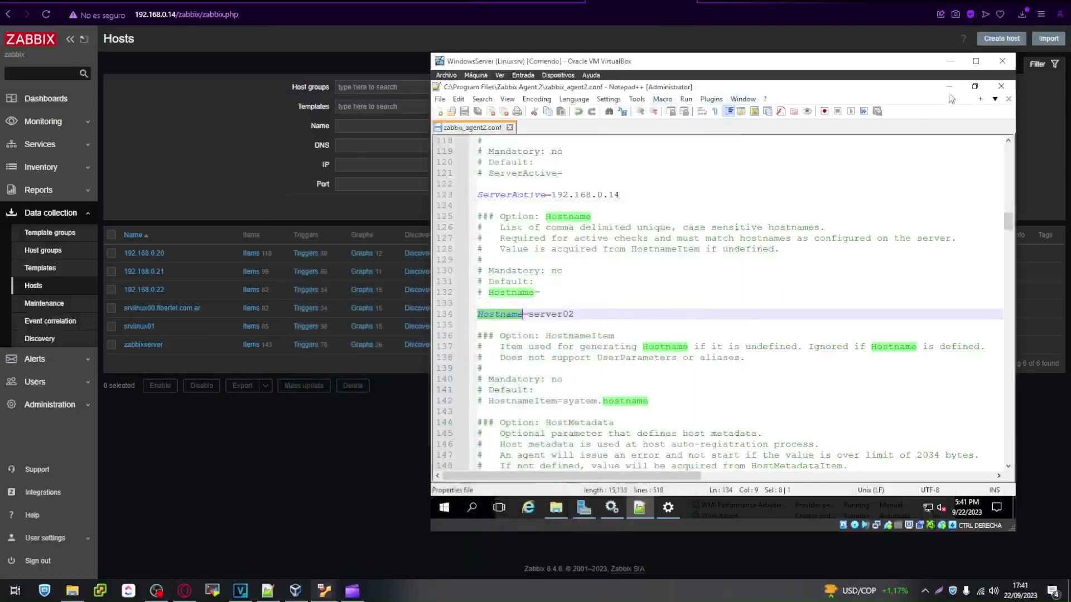
{"action": "left_click", "coordinate": [666, 101]}
{"action": "left_click", "coordinate": [959, 63]}
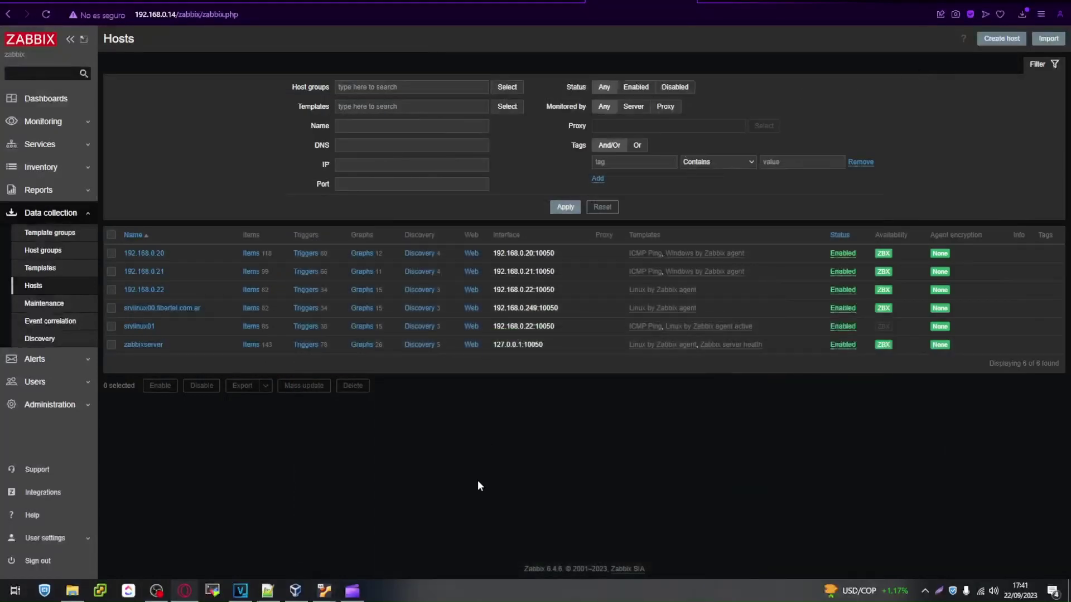